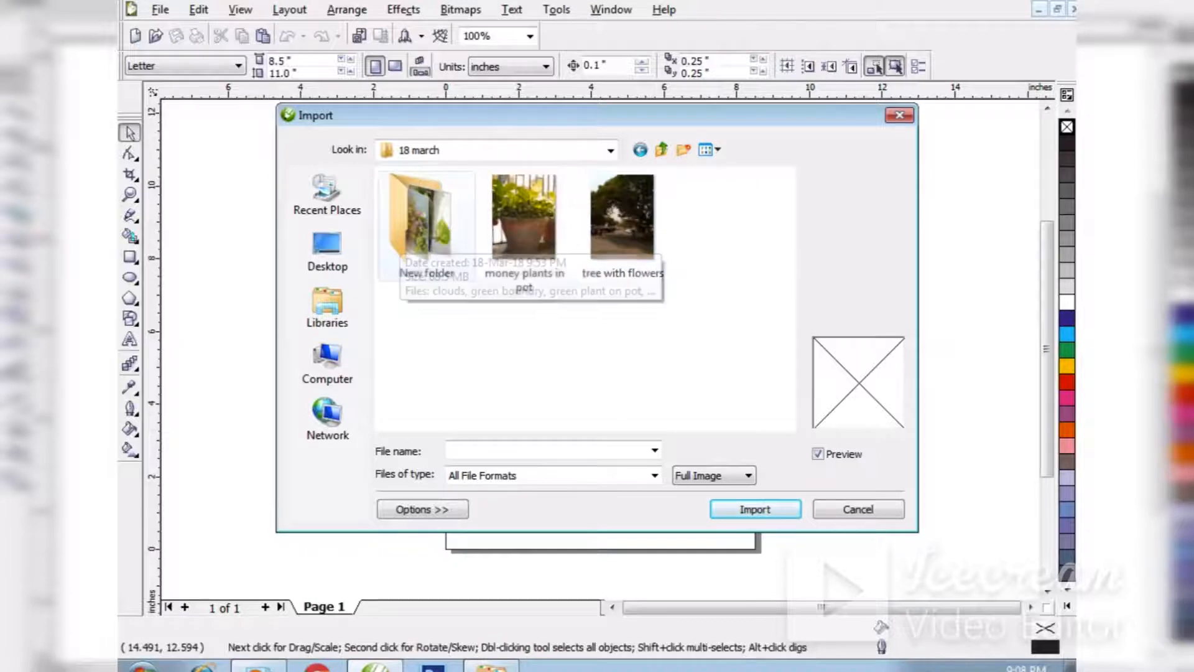
# Import the photo of assorted market vegetables from New folder onto the page.
pyautogui.doubleClick(427, 218)
pyautogui.click(451, 373)
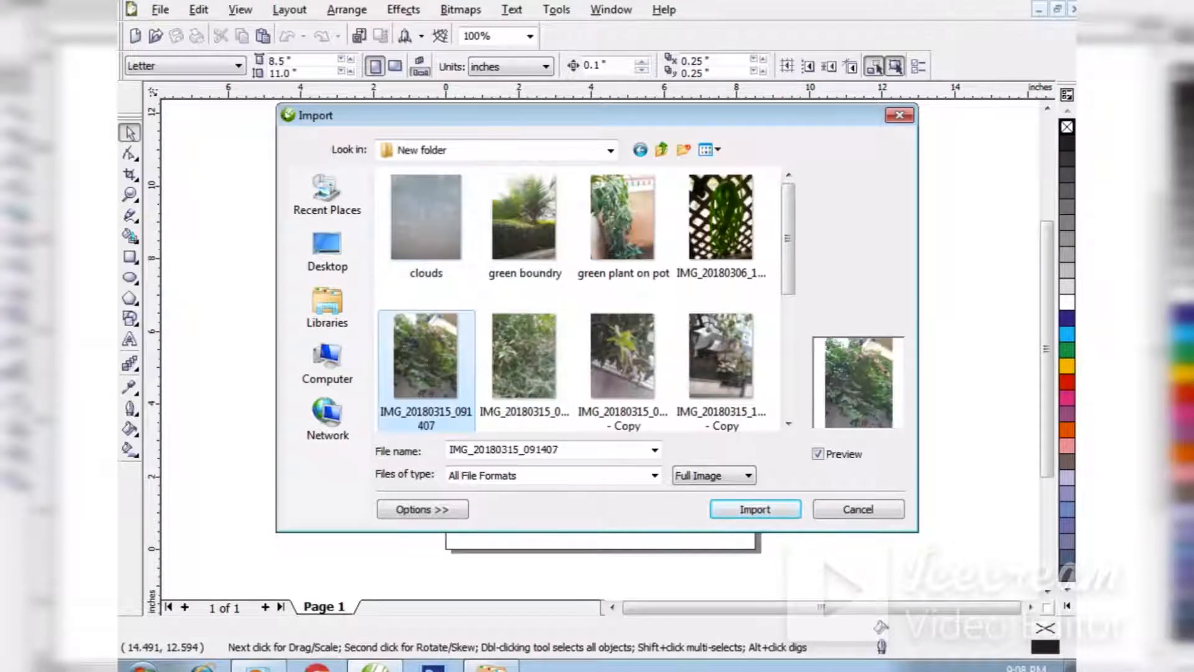
pyautogui.scroll(-5, 579, 299)
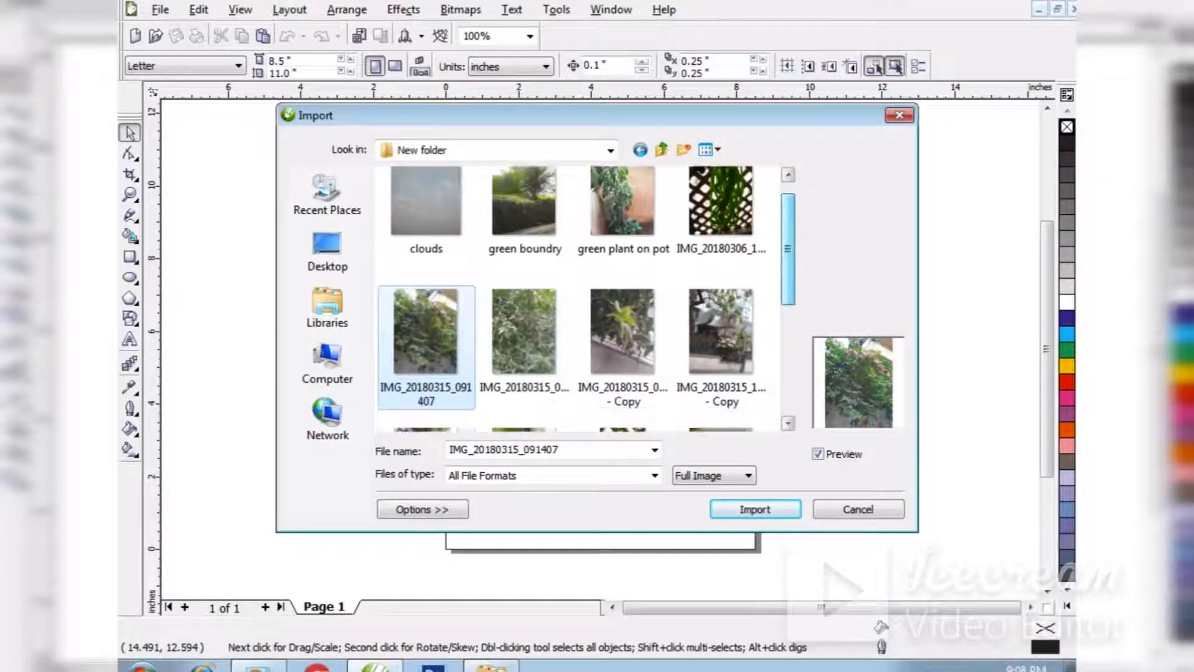
pyautogui.click(721, 321)
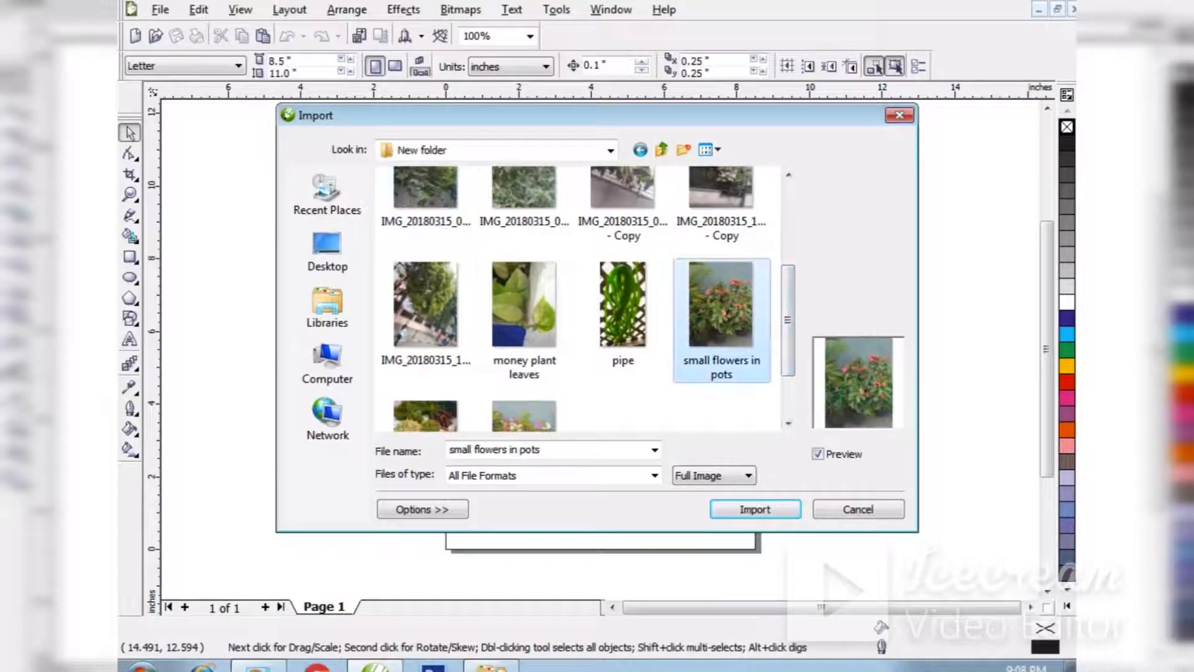
pyautogui.click(524, 208)
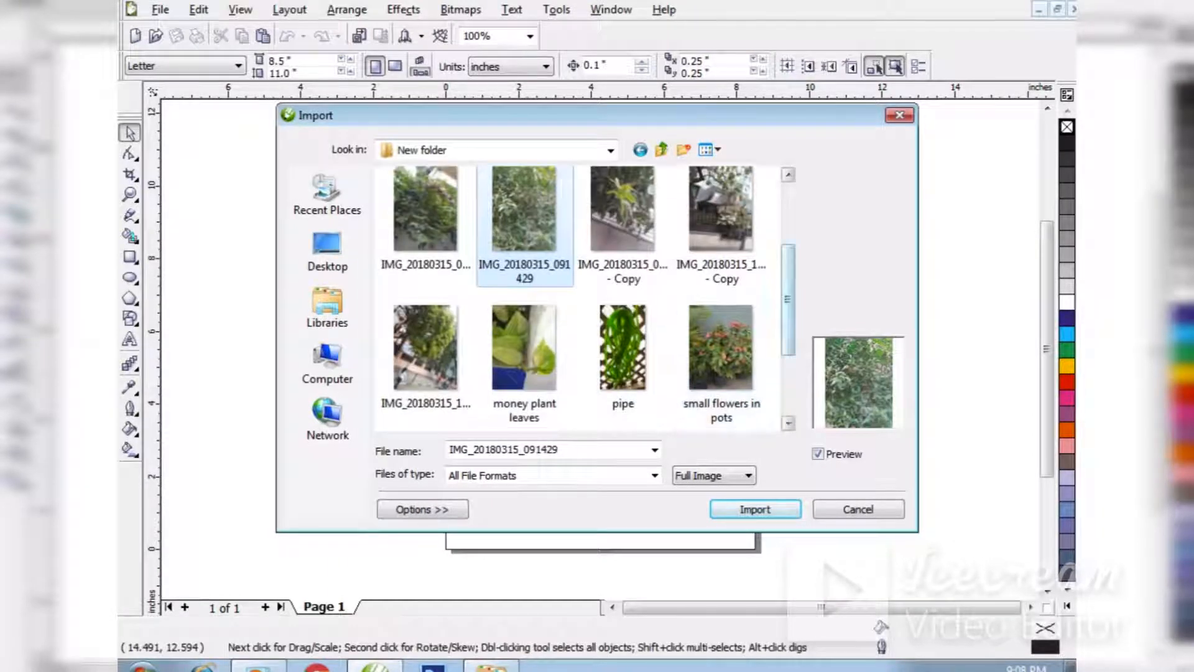
pyautogui.scroll(-3, 579, 298)
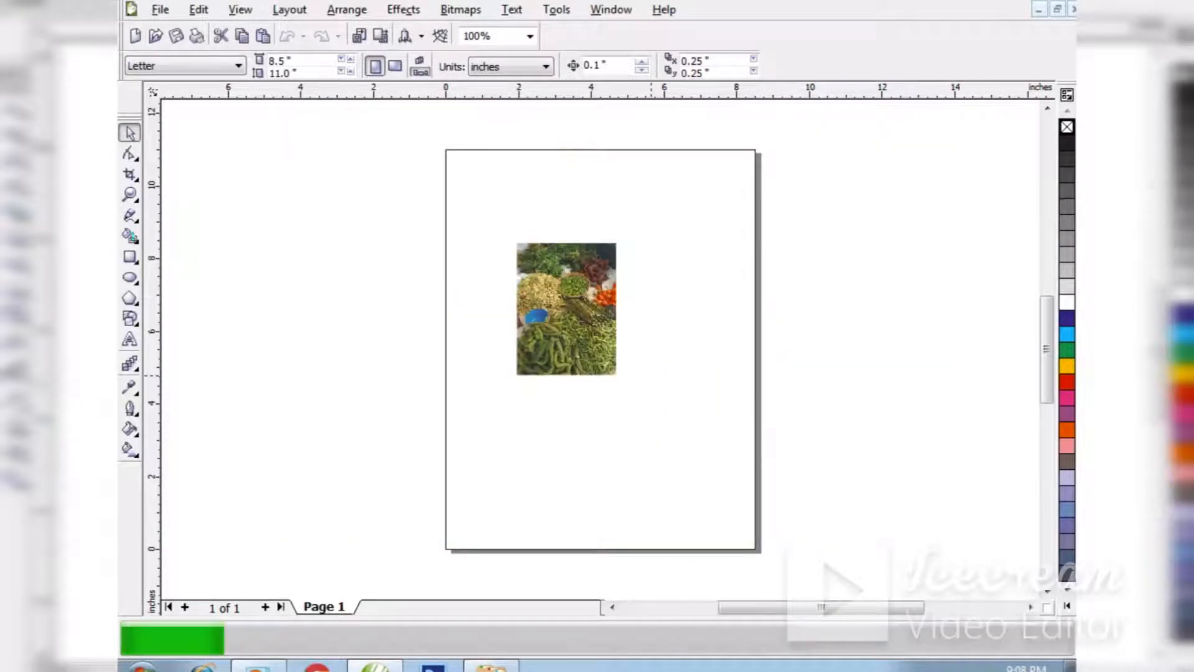
# Start the Page Curl 3D effect on the vegetable photo and choose its upper-left corner for the curl.
pyautogui.click(461, 9)
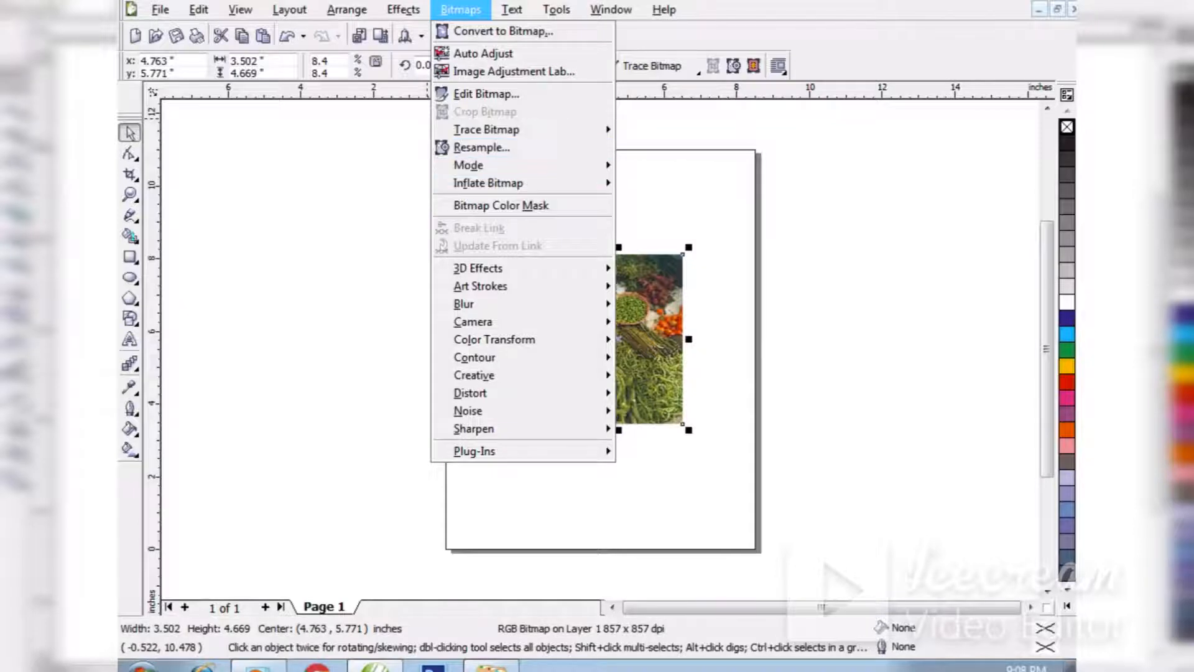
pyautogui.moveTo(477, 267)
pyautogui.click(652, 322)
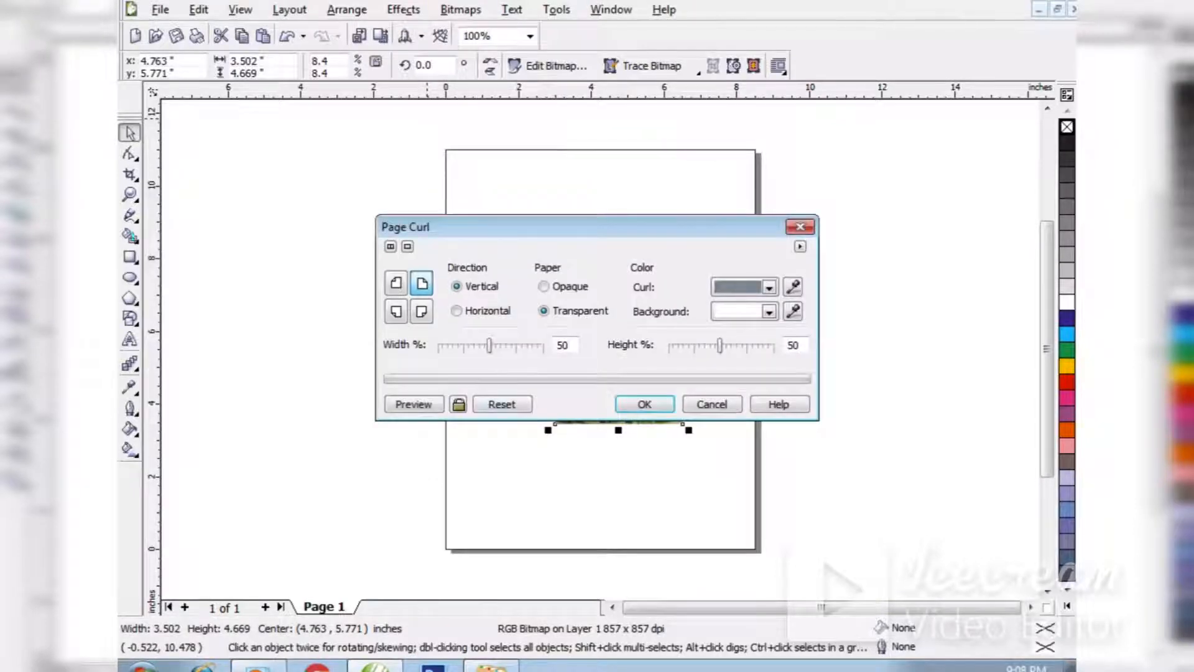
pyautogui.moveTo(435, 226); pyautogui.dragTo(193, 146)
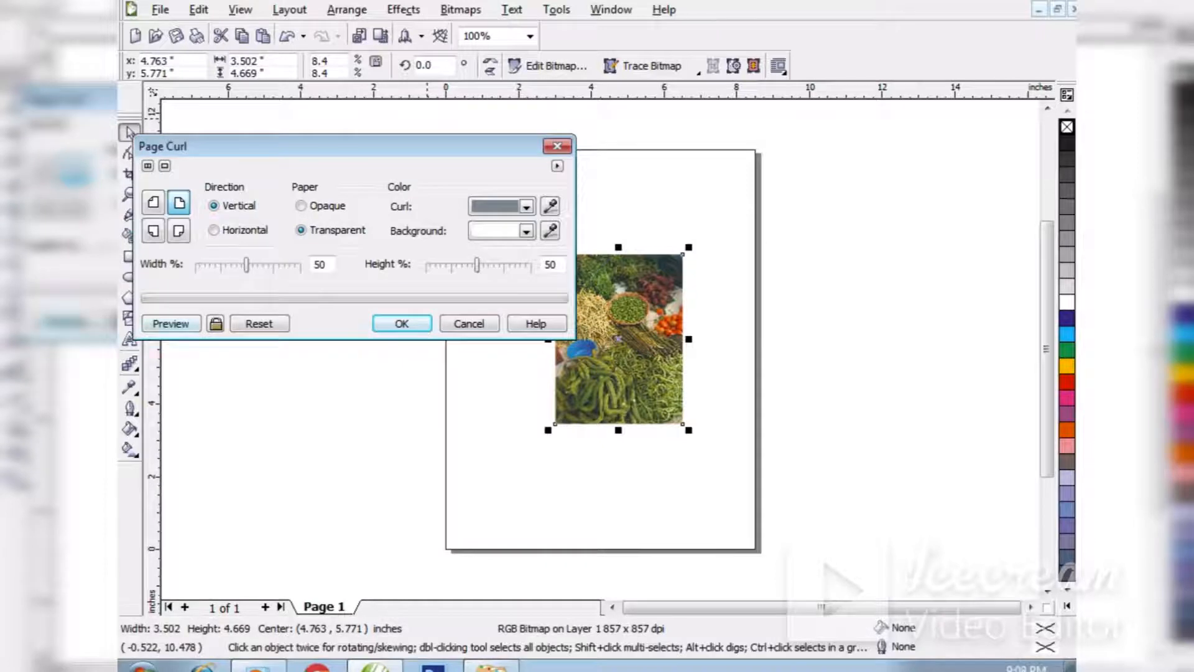
pyautogui.click(153, 202)
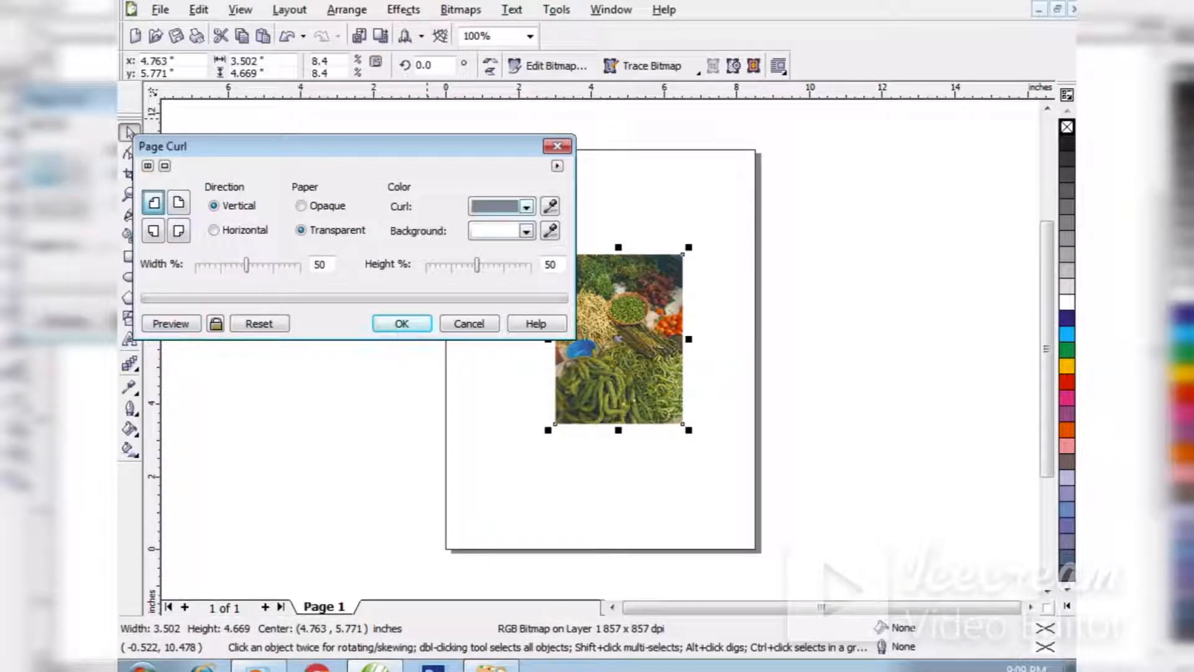
# Set the curl colour to olive green and the background colour to pale mint green, and preview the effect.
pyautogui.click(526, 207)
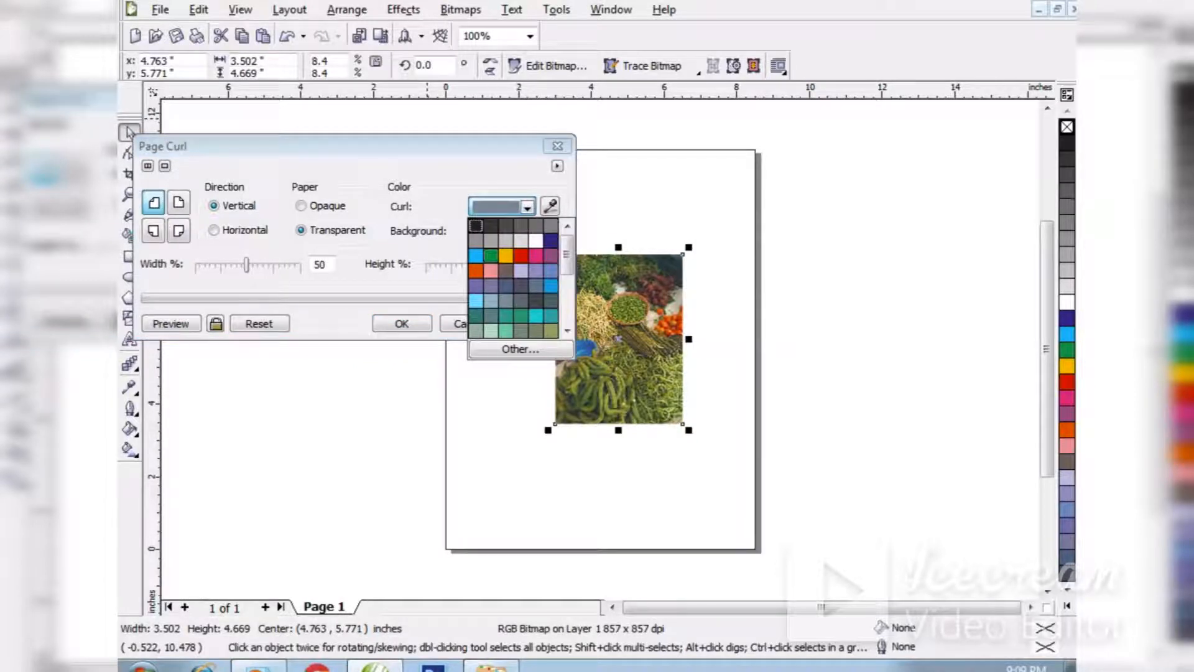
pyautogui.click(550, 328)
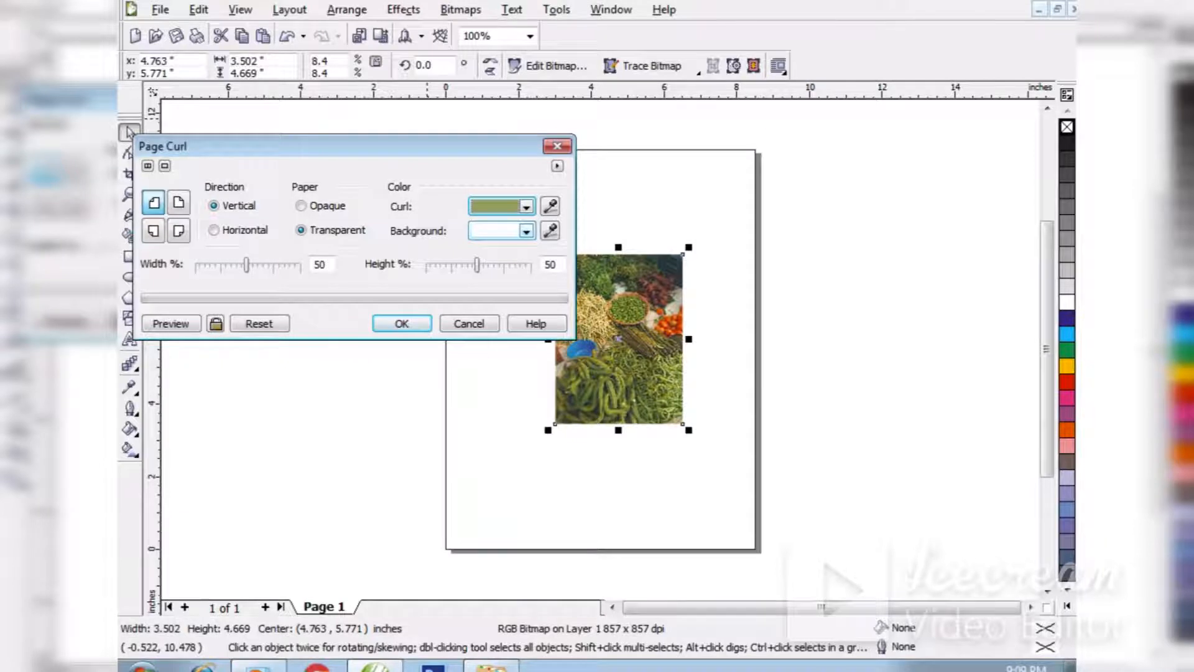
pyautogui.click(526, 231)
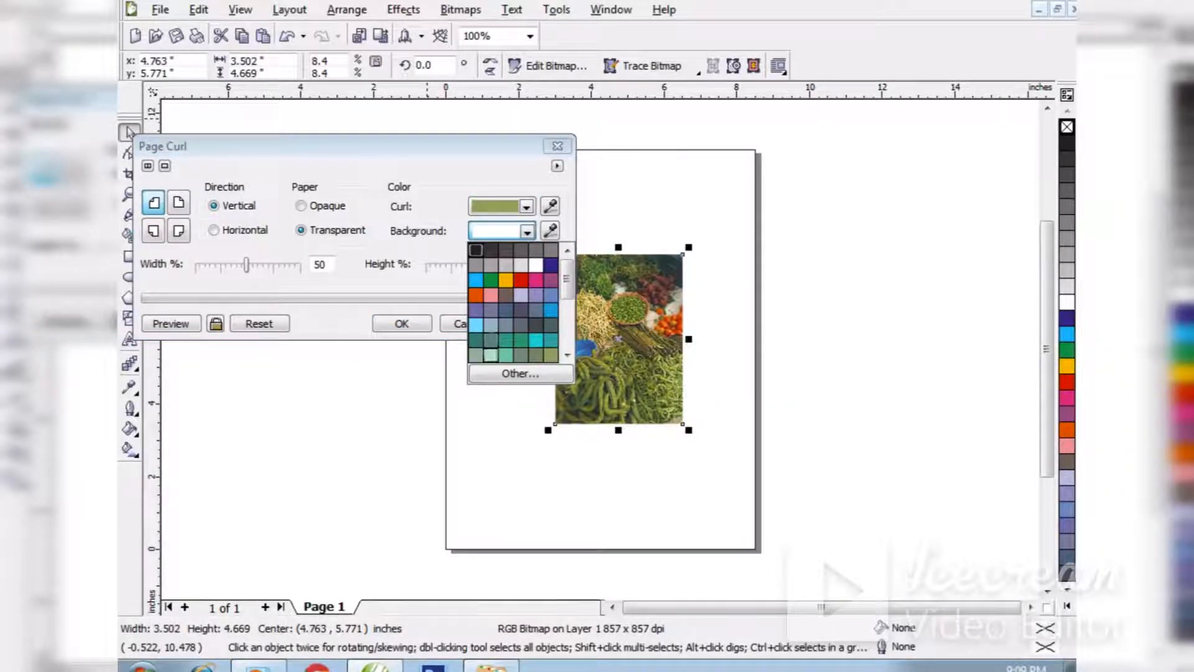
pyautogui.click(490, 355)
pyautogui.click(171, 323)
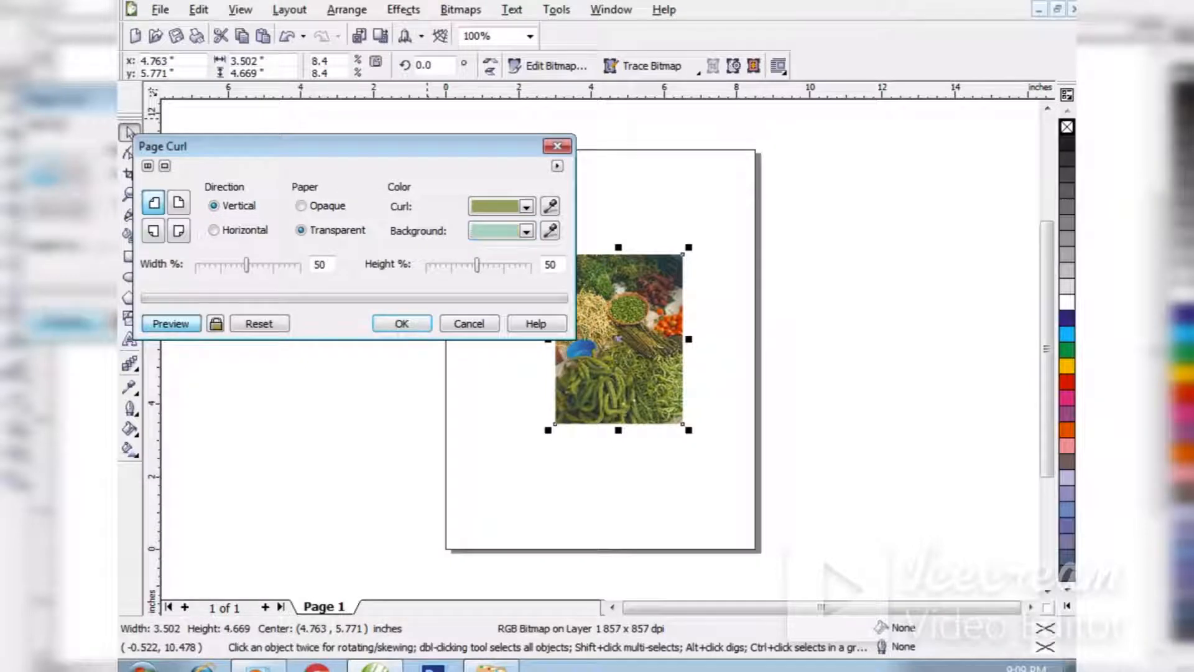
# Switch the page curl to the photo's upper-right corner and preview it.
pyautogui.moveTo(348, 146); pyautogui.dragTo(323, 150)
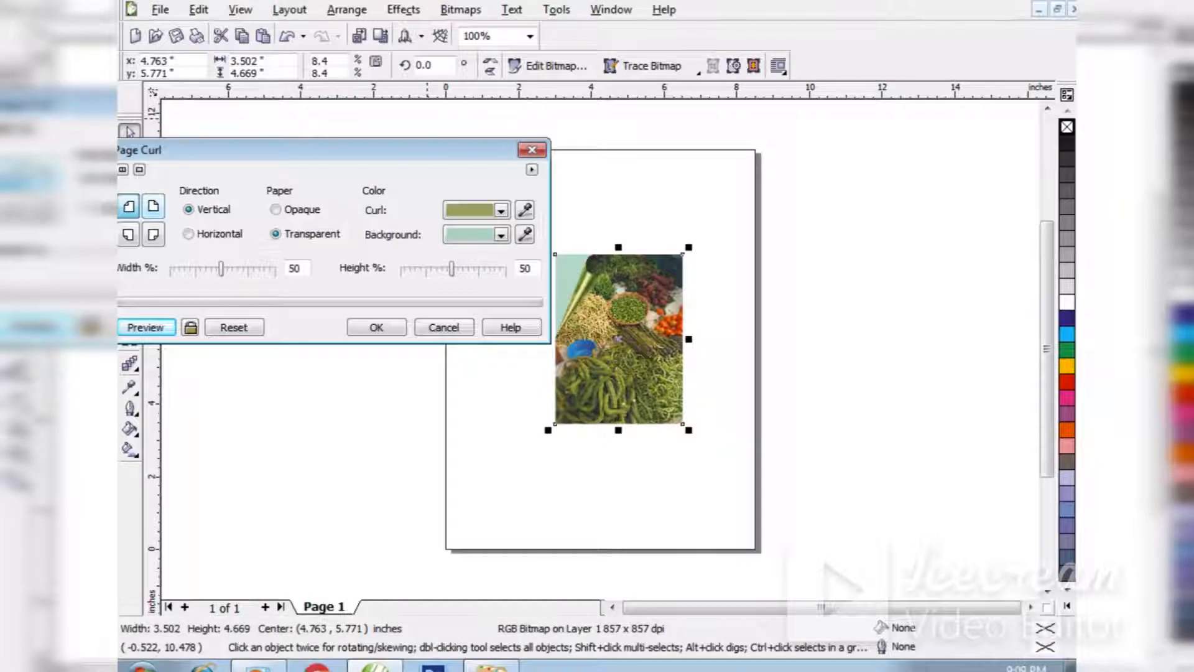
pyautogui.click(153, 206)
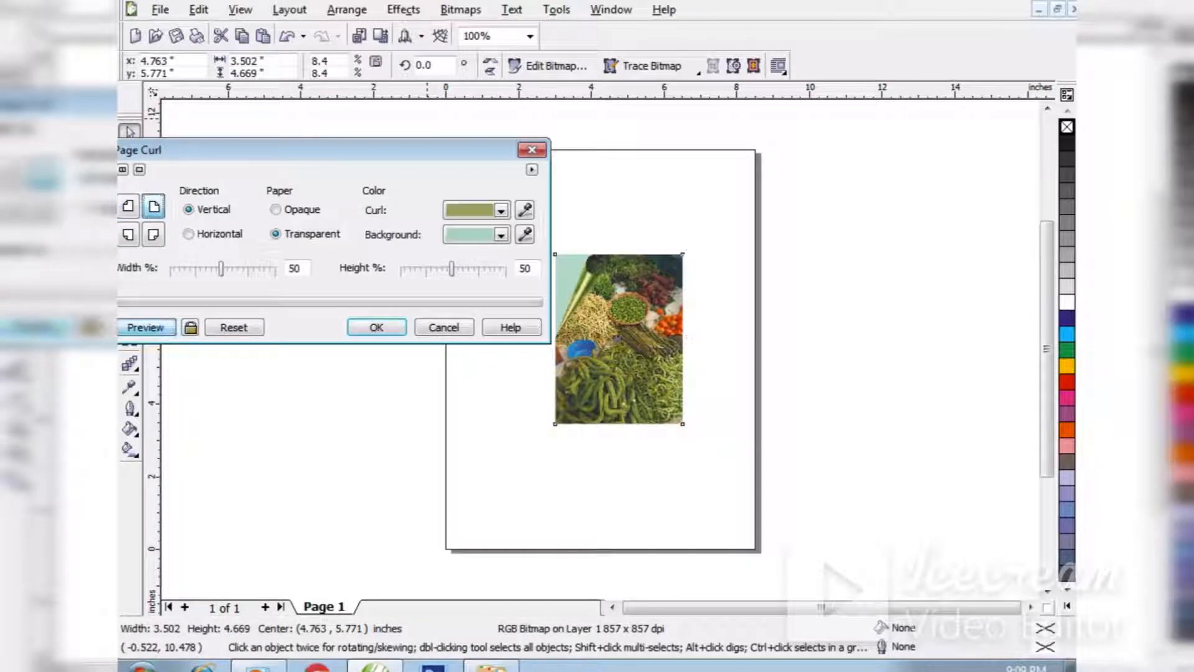
pyautogui.click(145, 327)
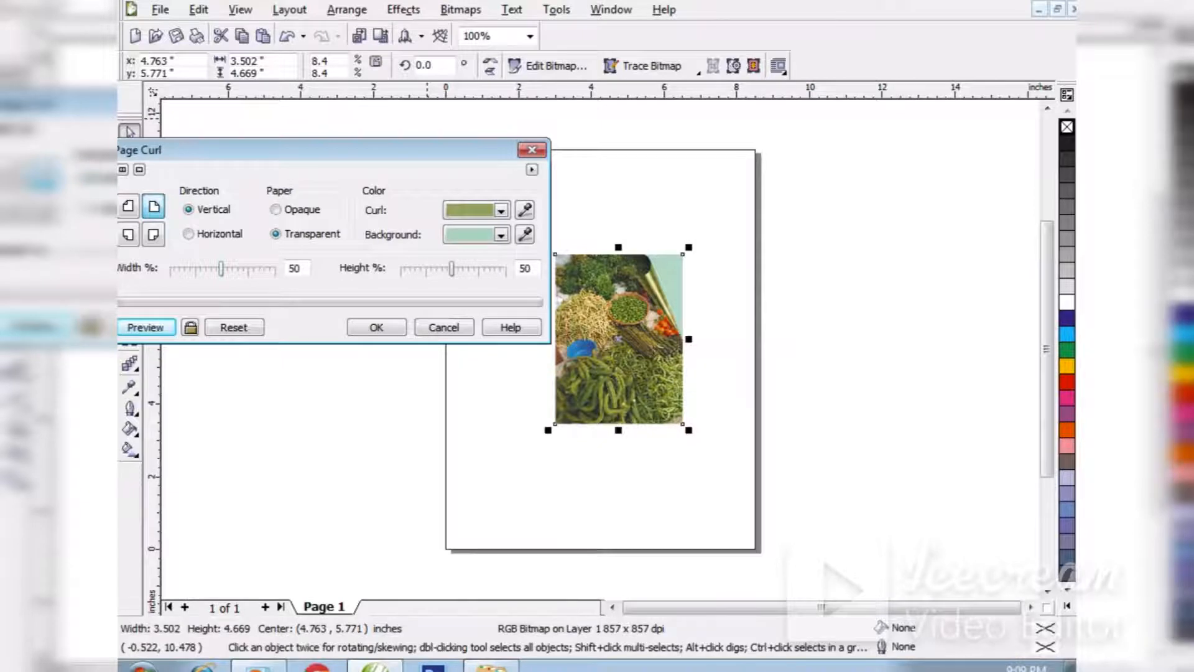
pyautogui.moveTo(323, 150); pyautogui.dragTo(340, 142)
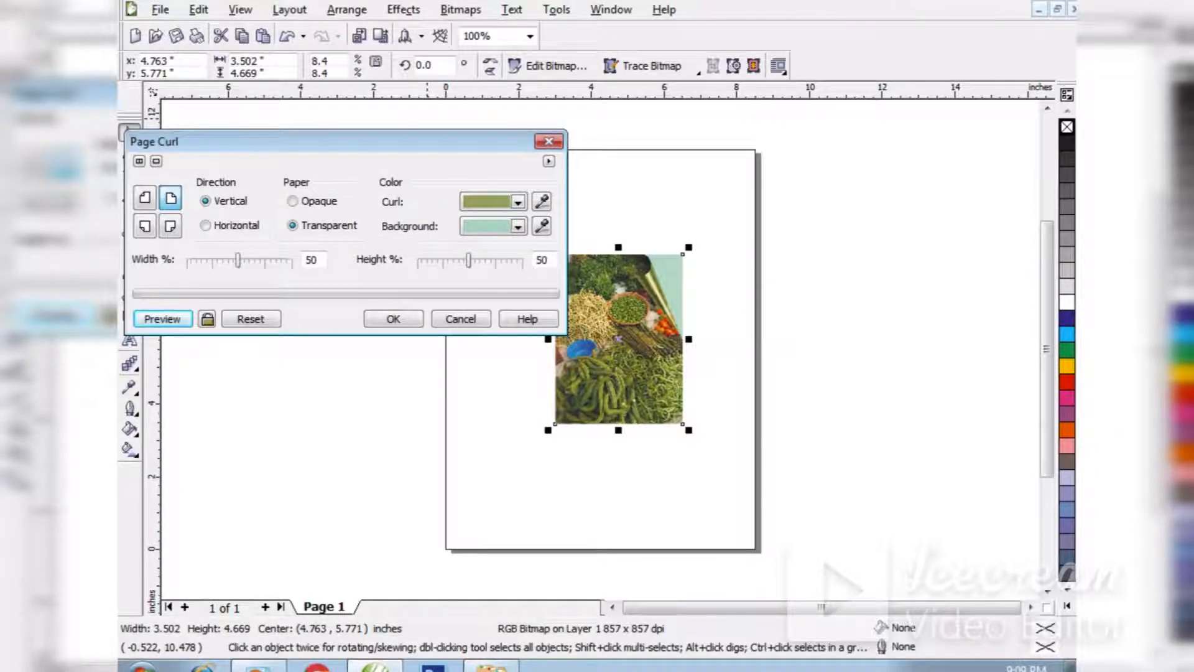
# Set the page curl's width to 29% and its height to 38%, previewing each change.
pyautogui.moveTo(237, 260); pyautogui.dragTo(215, 260)
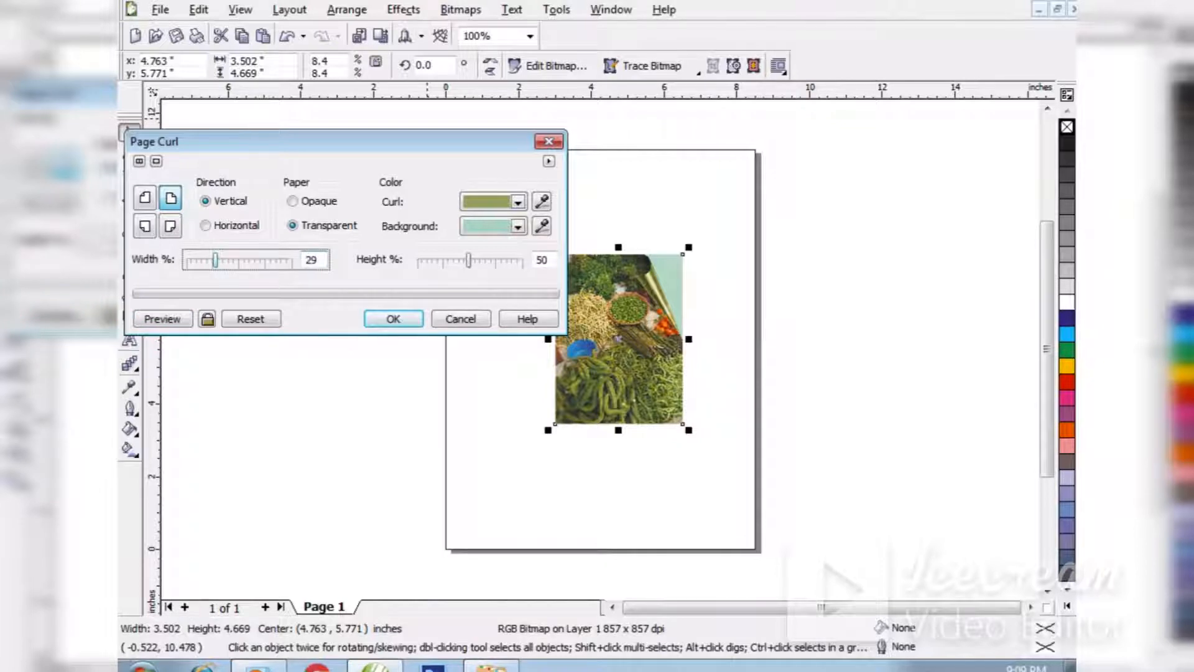
pyautogui.click(182, 322)
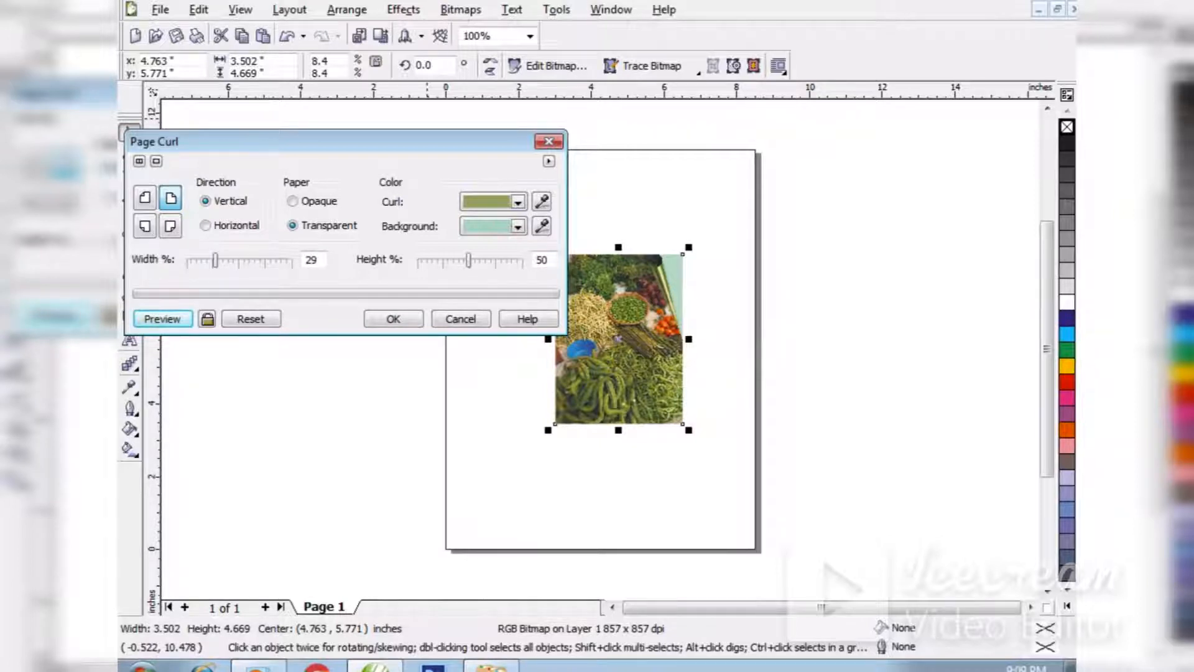
pyautogui.moveTo(469, 260); pyautogui.dragTo(455, 260)
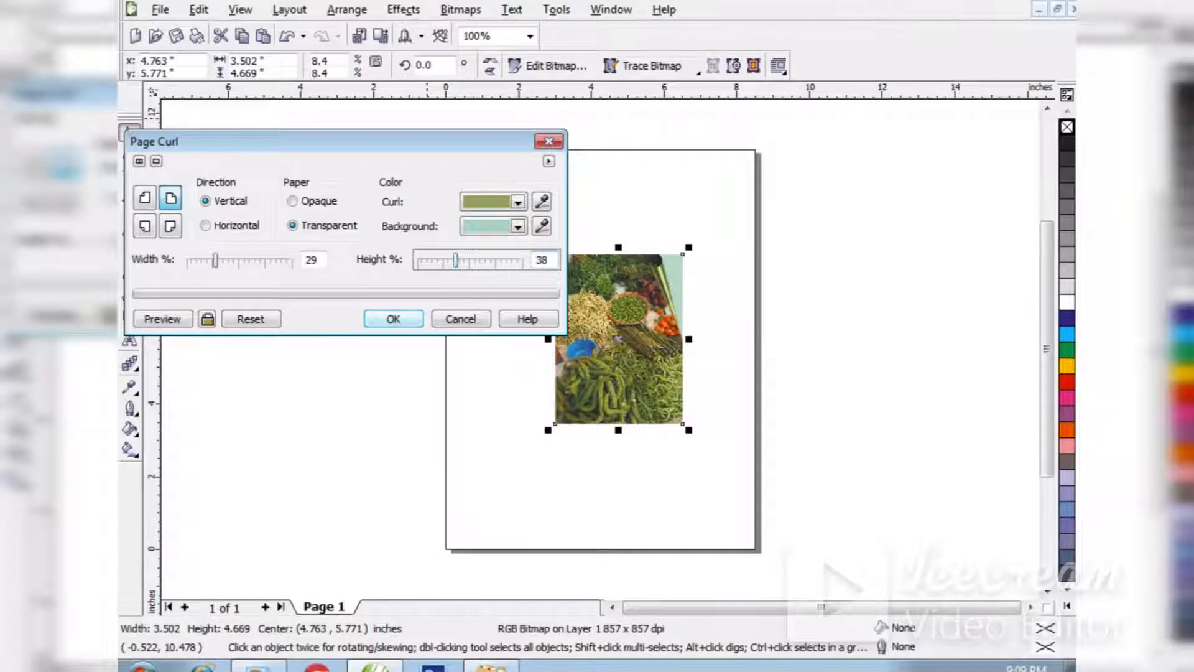
pyautogui.click(163, 319)
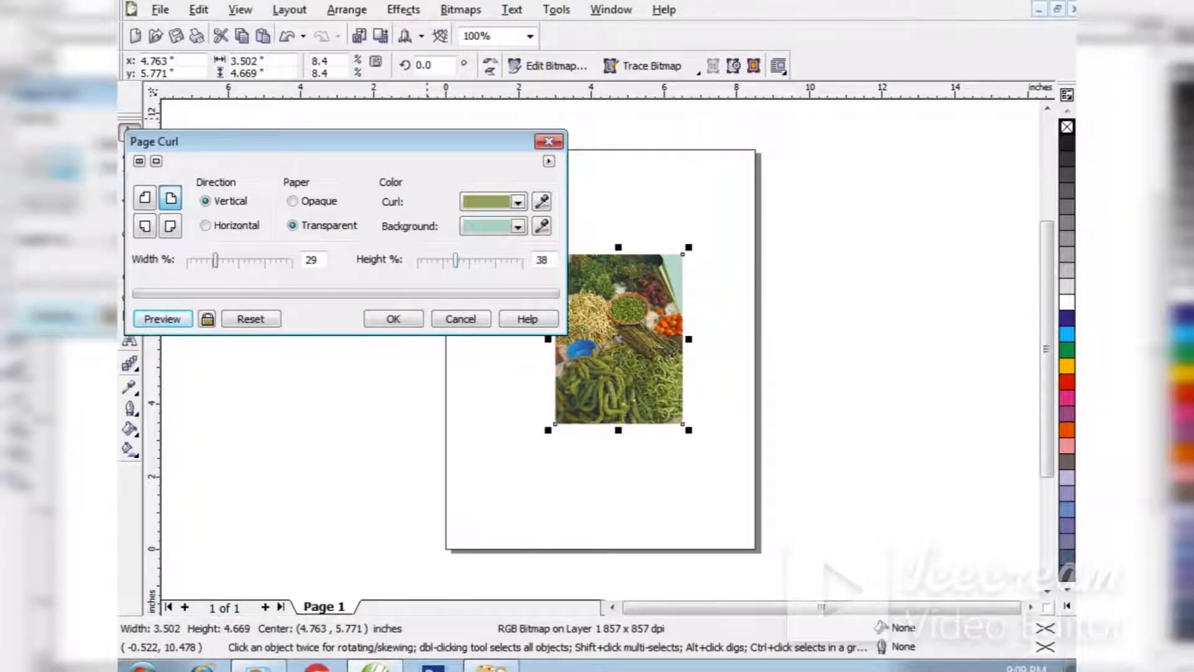
# Make the curl direction horizontal and the paper opaque, previewing each change.
pyautogui.click(206, 226)
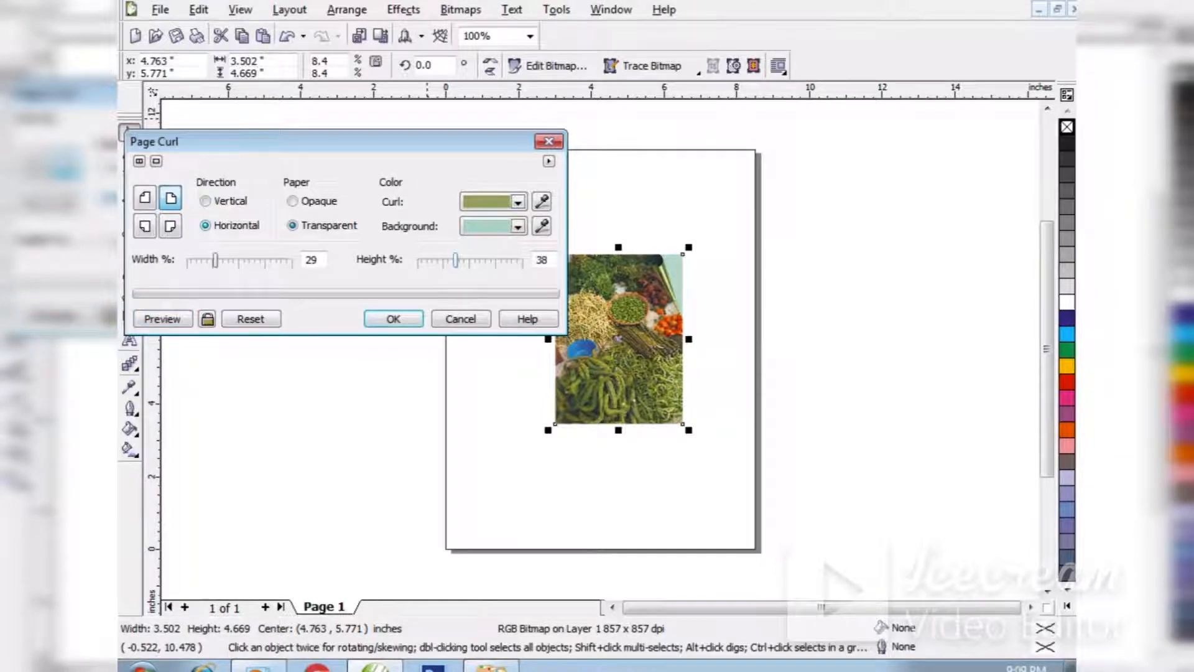
pyautogui.click(163, 319)
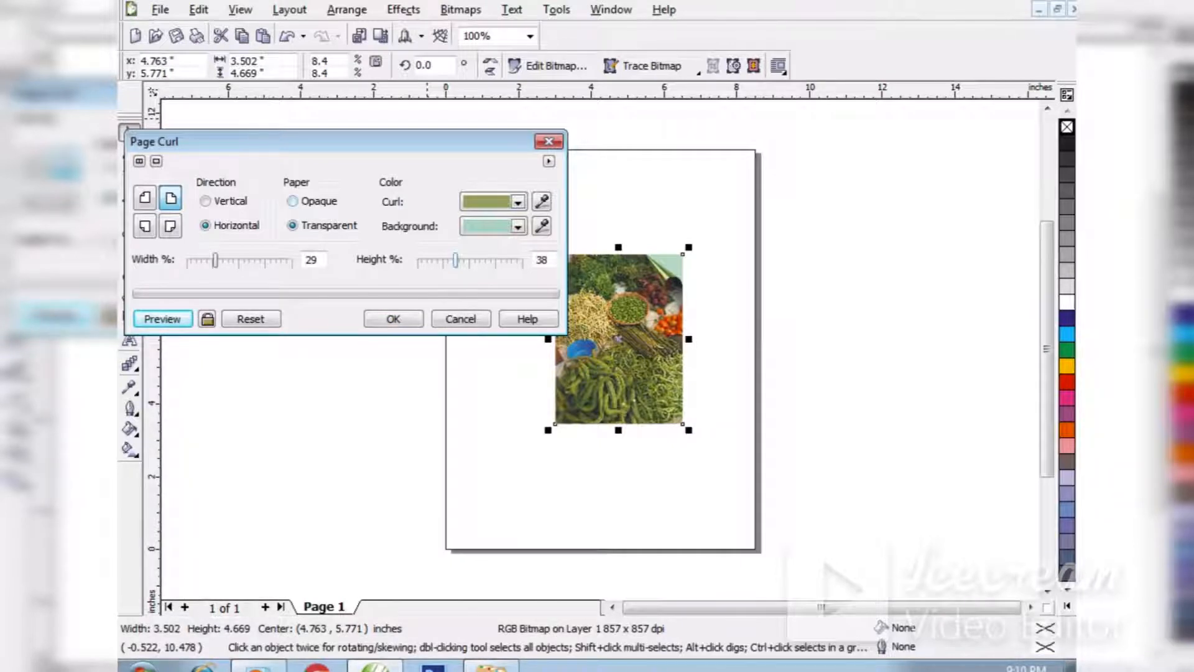
pyautogui.click(293, 200)
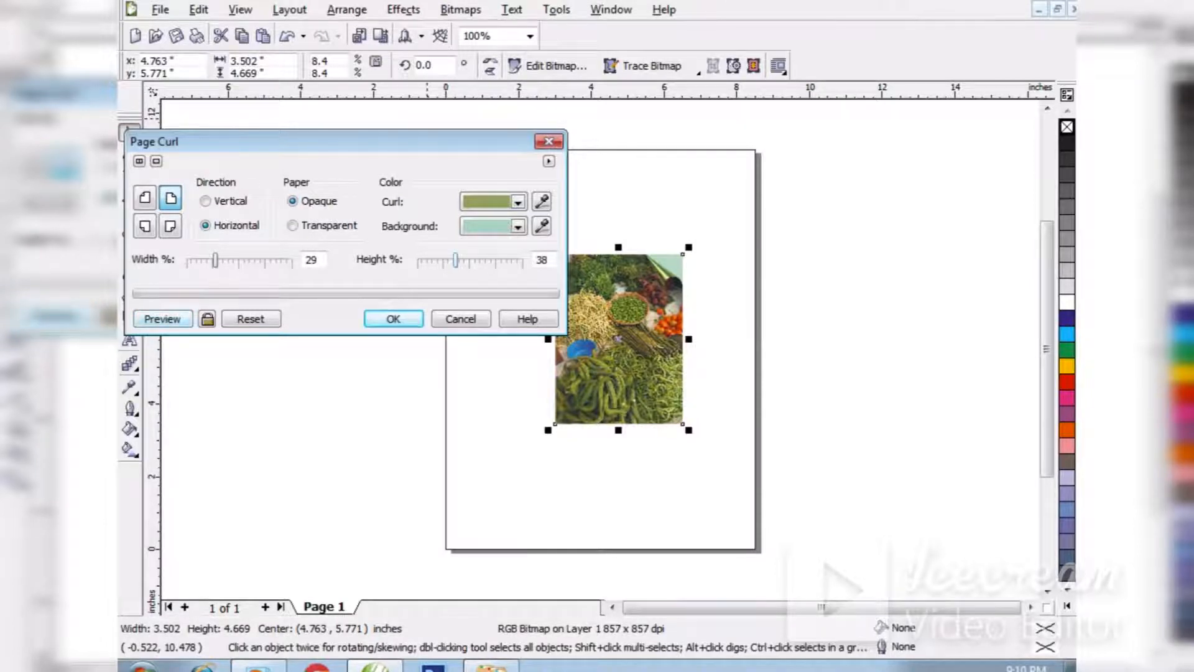
pyautogui.click(163, 319)
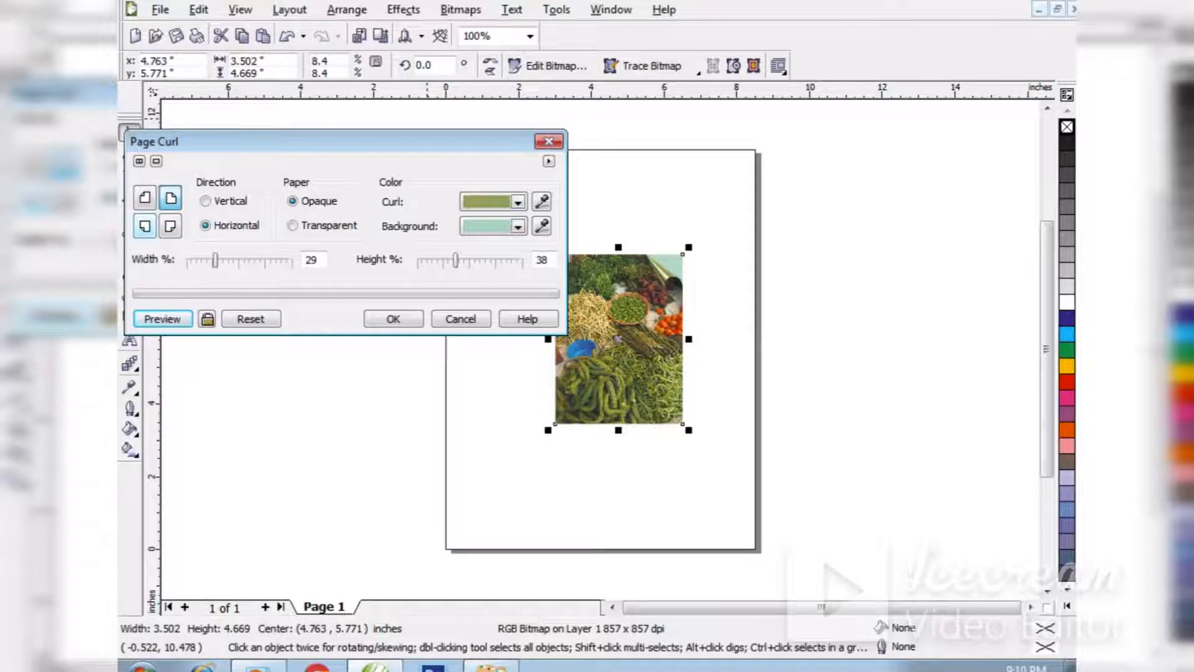
# Switch the curl to the photo's lower-left corner, preview it and apply the effect.
pyautogui.click(145, 226)
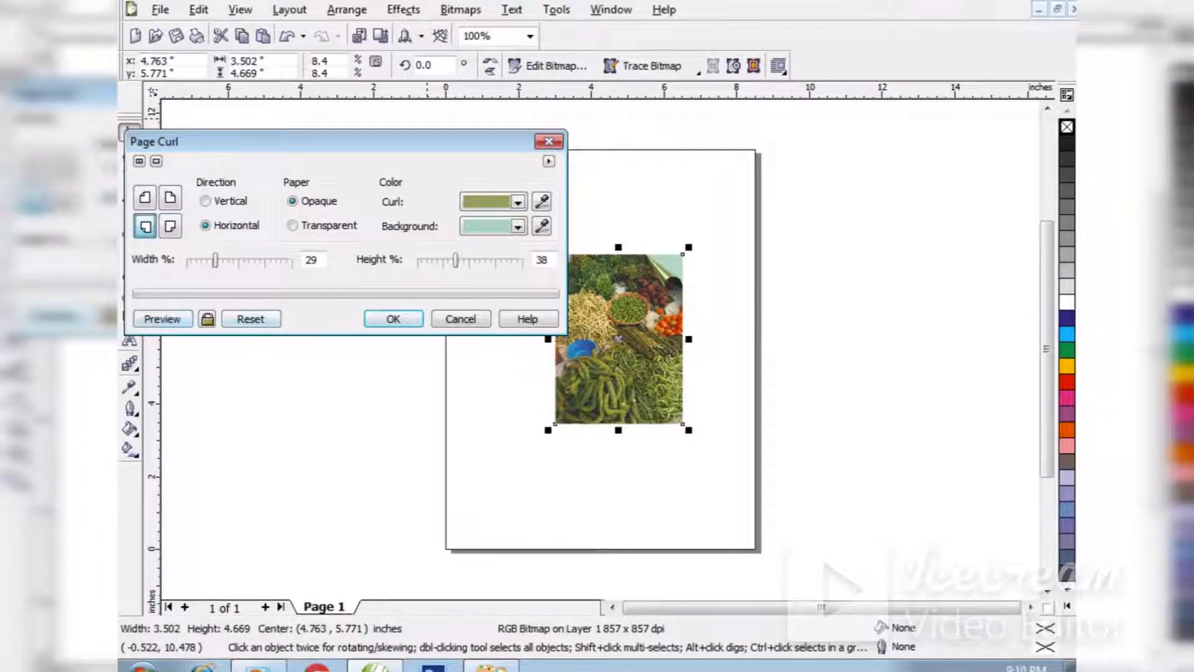
pyautogui.click(162, 318)
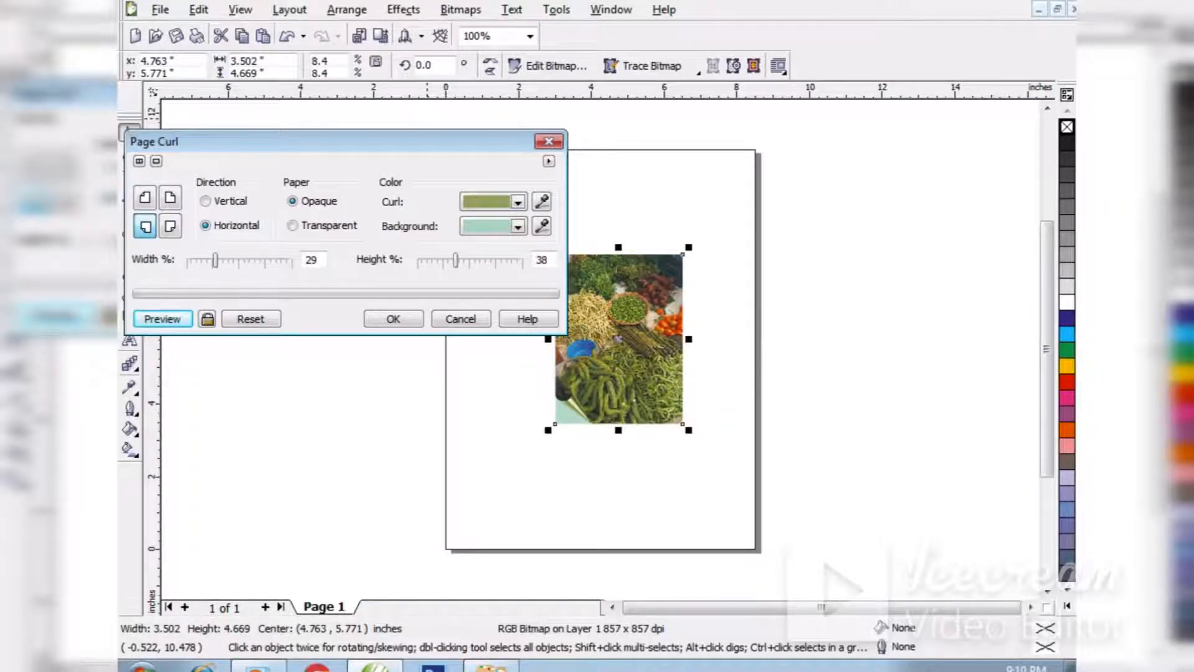
pyautogui.click(418, 318)
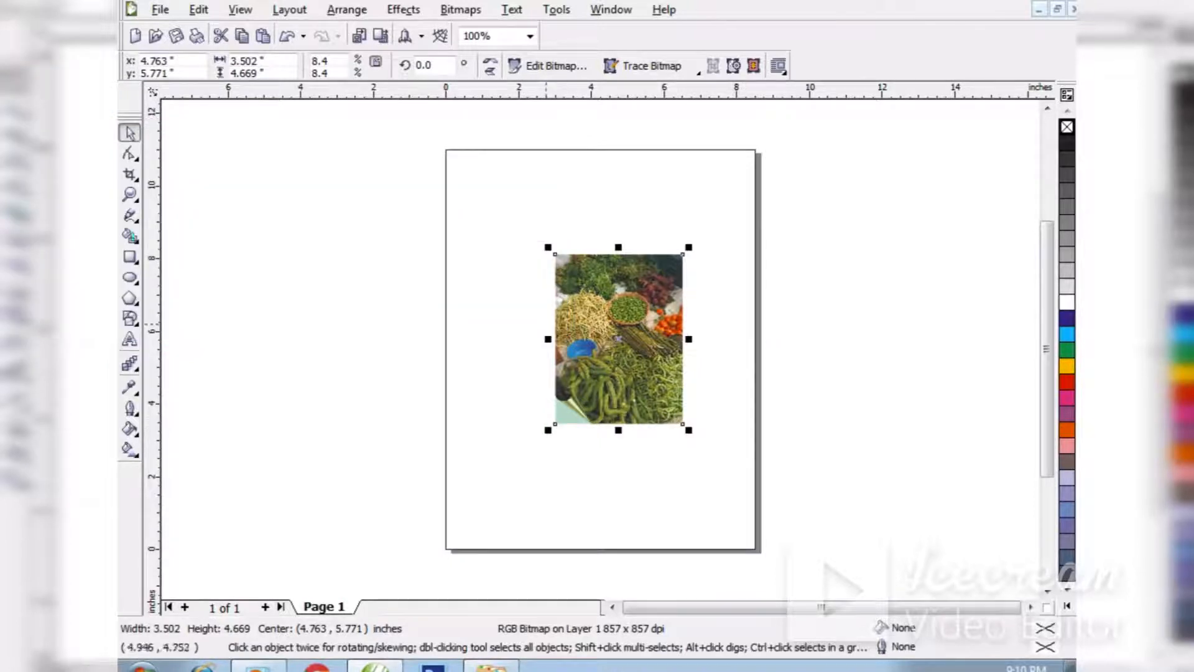
# Start a second Page Curl on the photo, choose its upper-right corner and preview it.
pyautogui.click(460, 9)
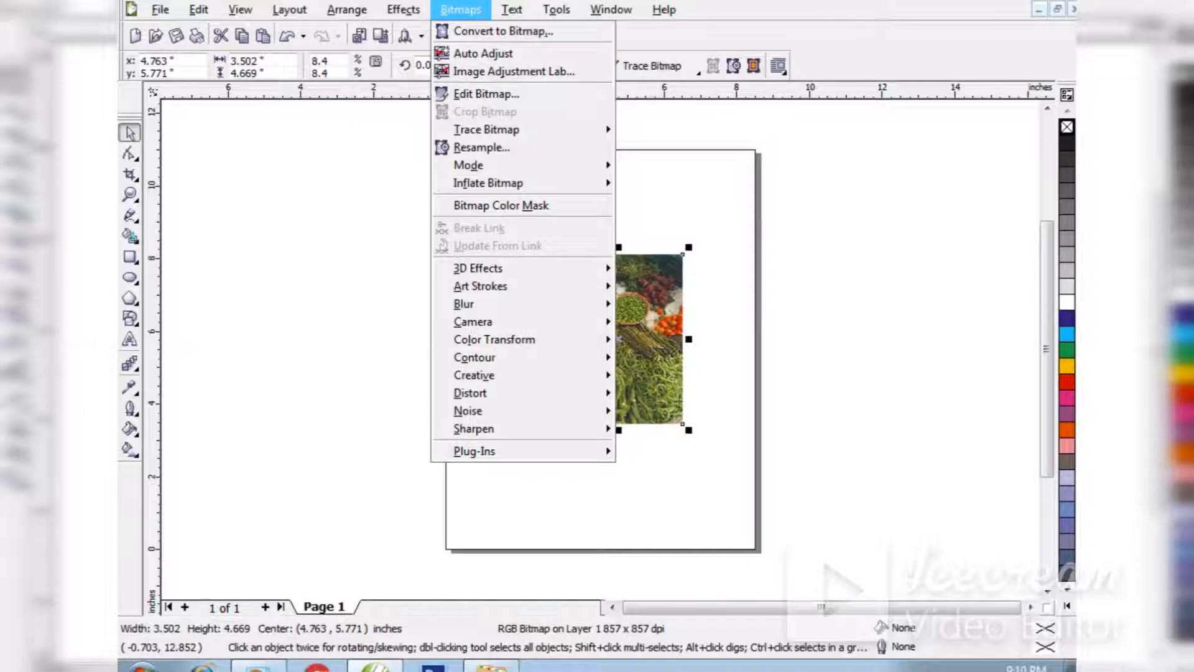
pyautogui.moveTo(485, 267)
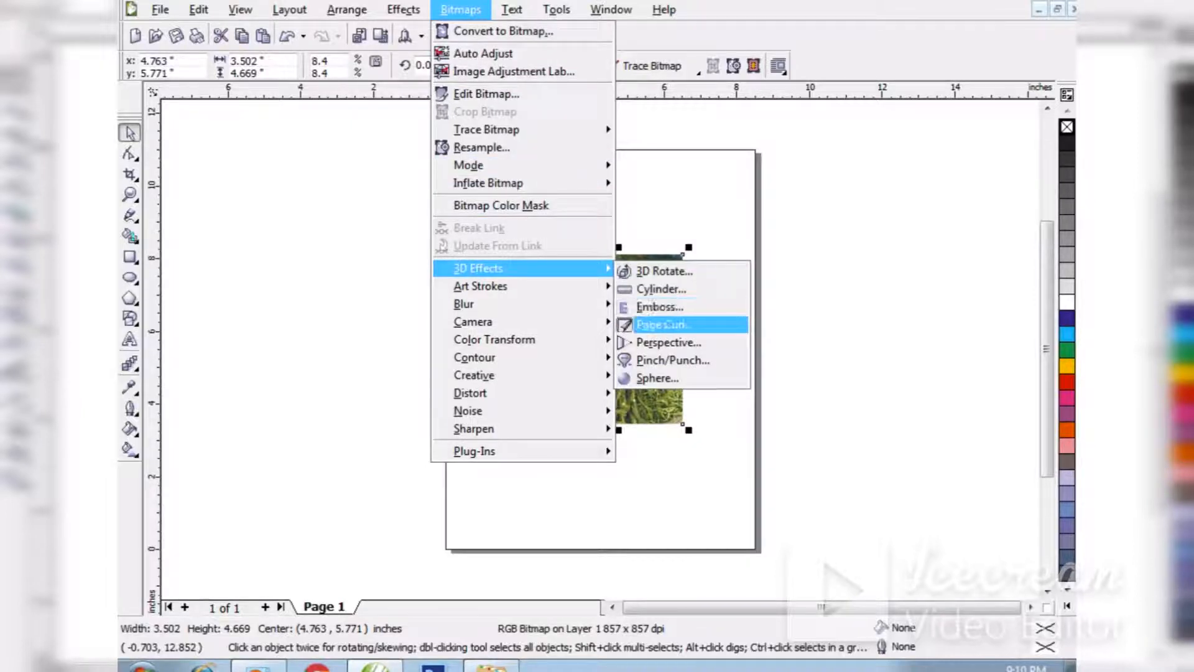
pyautogui.click(663, 324)
pyautogui.moveTo(435, 226); pyautogui.dragTo(319, 60)
pyautogui.click(305, 117)
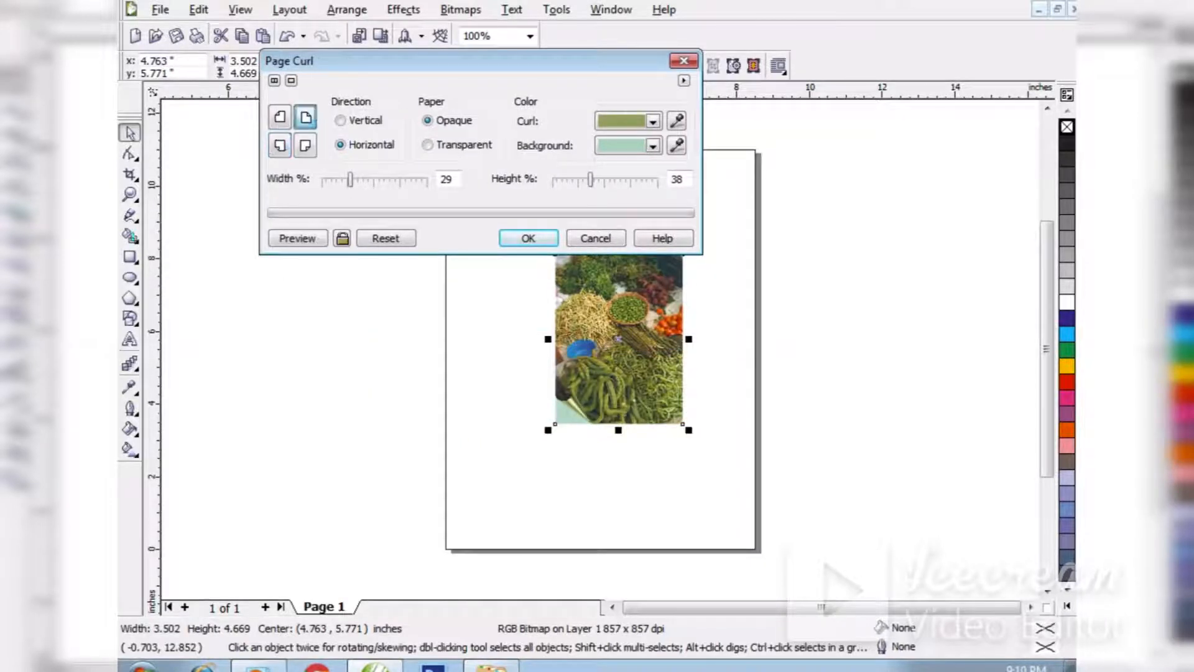
pyautogui.click(298, 238)
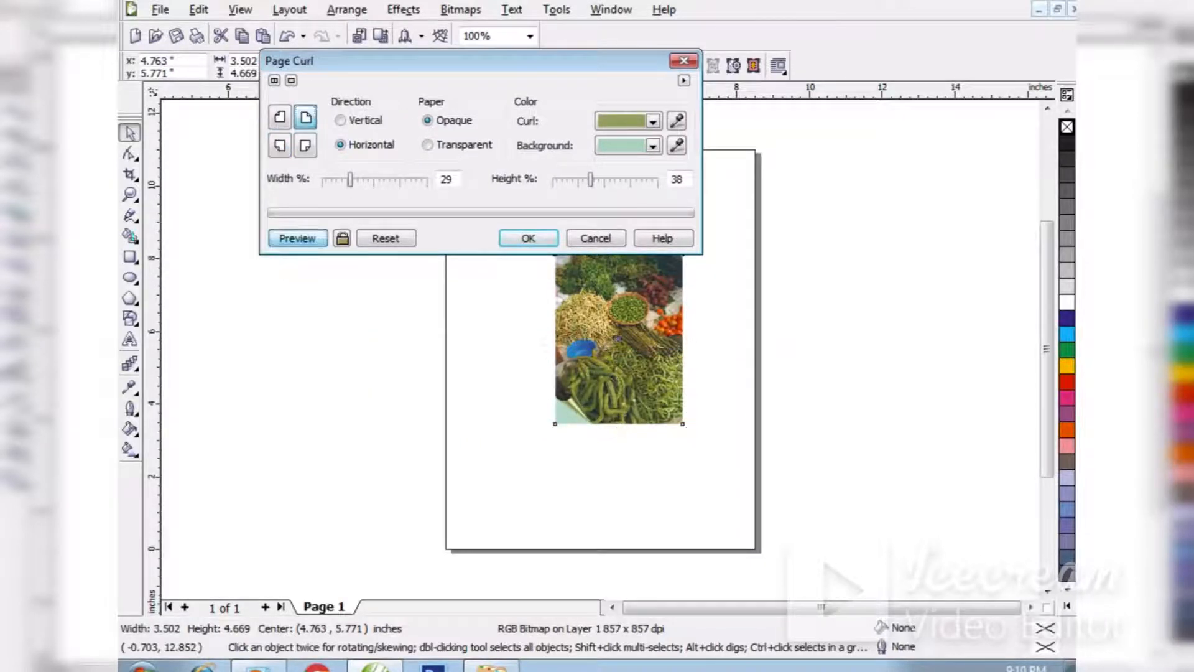
pyautogui.moveTo(385, 61); pyautogui.dragTo(296, 82)
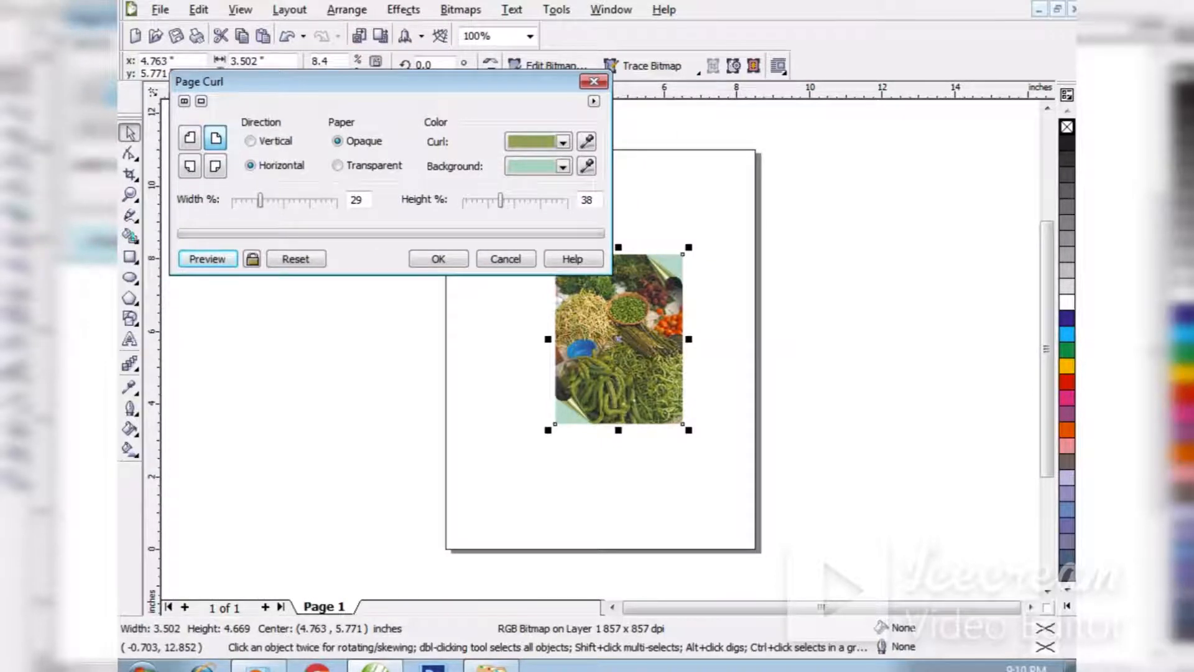
# Set the background colour of the second page curl to white.
pyautogui.click(563, 166)
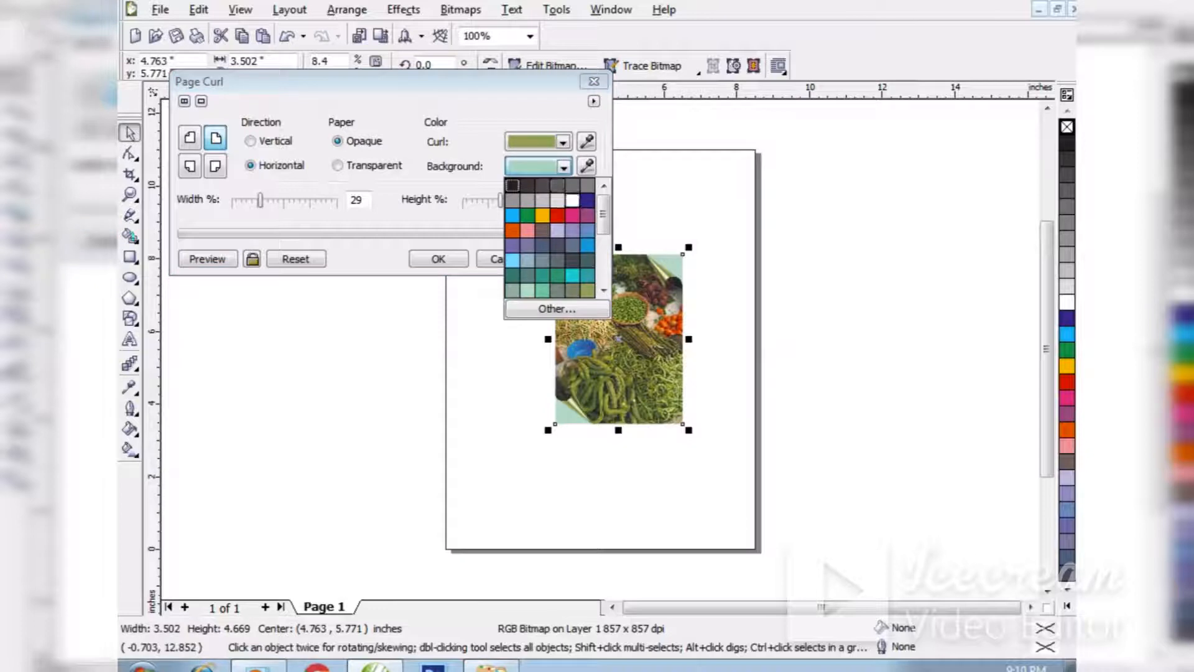
pyautogui.click(569, 202)
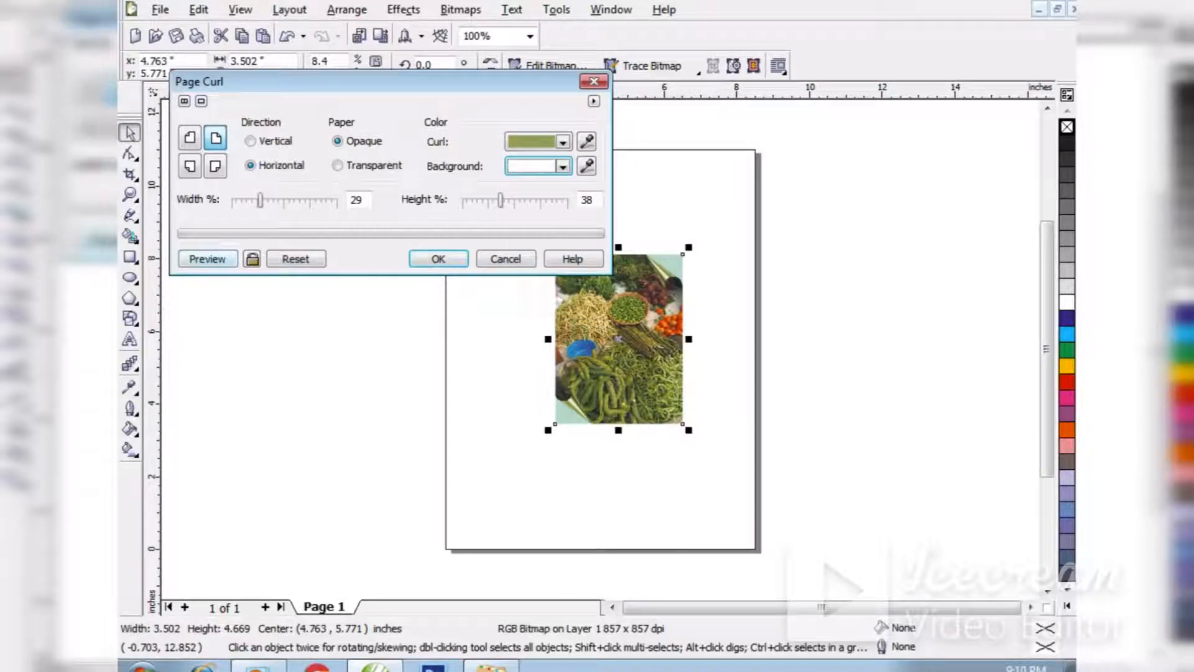
# Preview the white background, switch the page curl's background colour to orange-yellow and preview it.
pyautogui.click(207, 258)
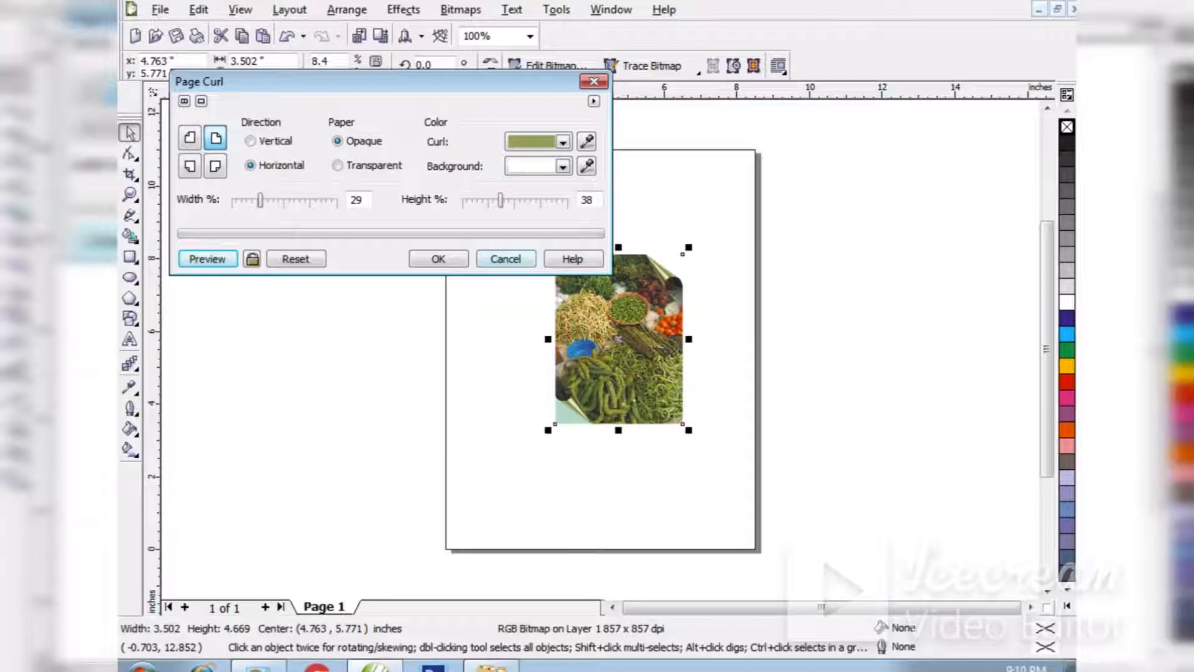
pyautogui.click(563, 166)
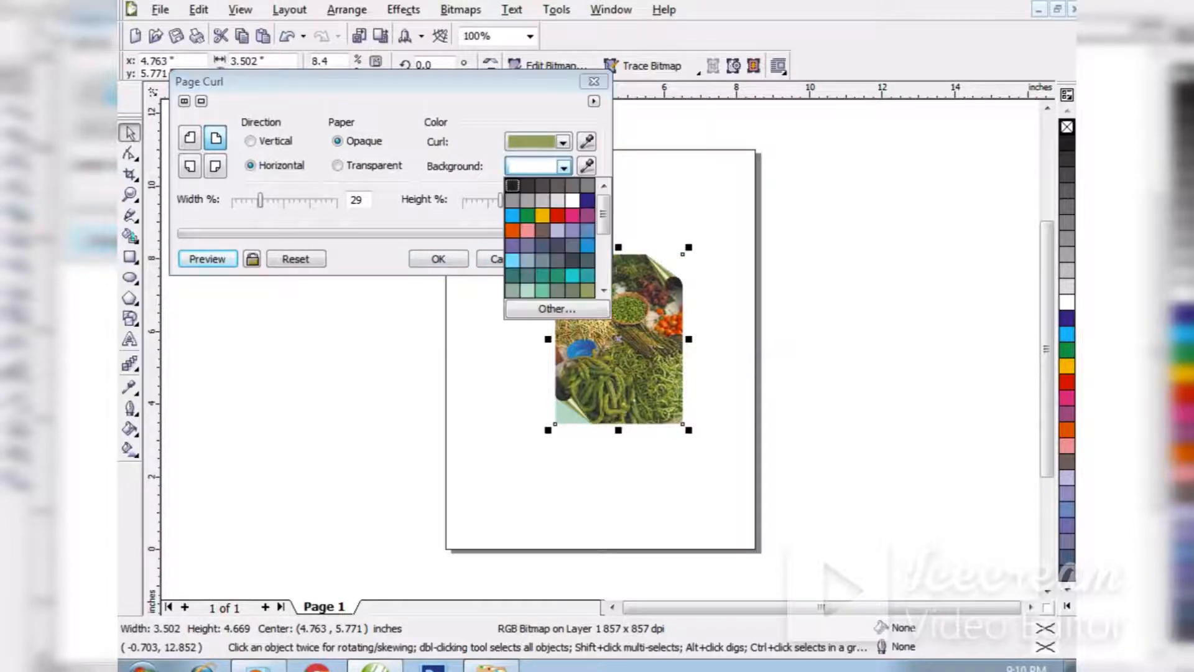
pyautogui.click(543, 215)
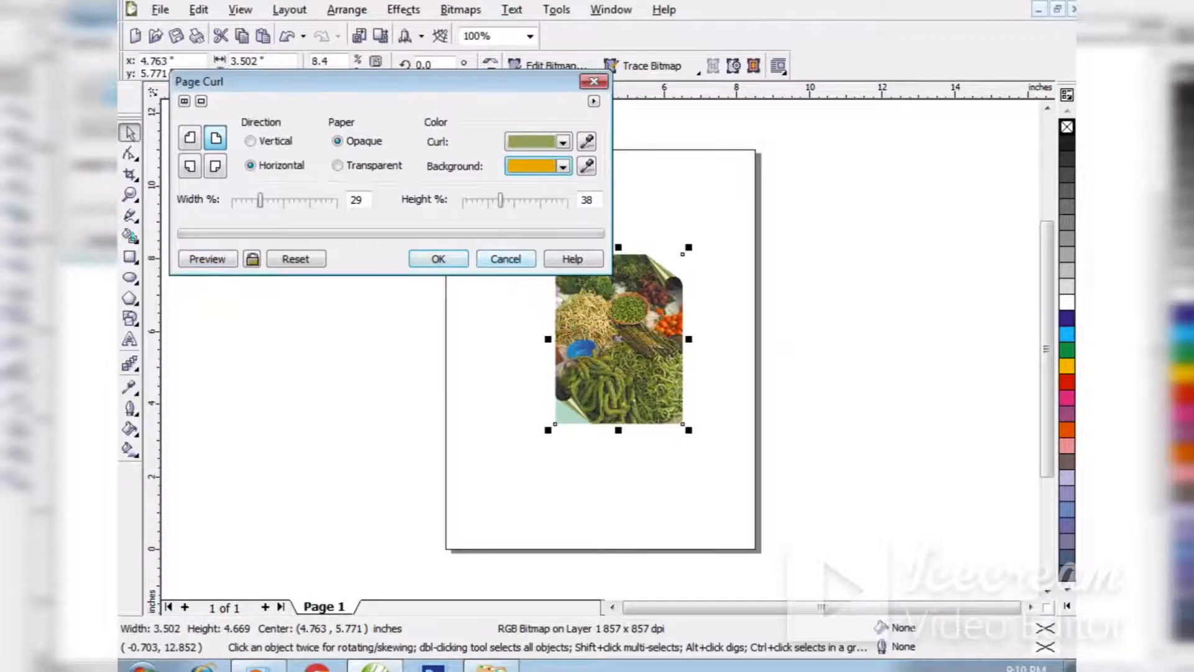
pyautogui.click(207, 259)
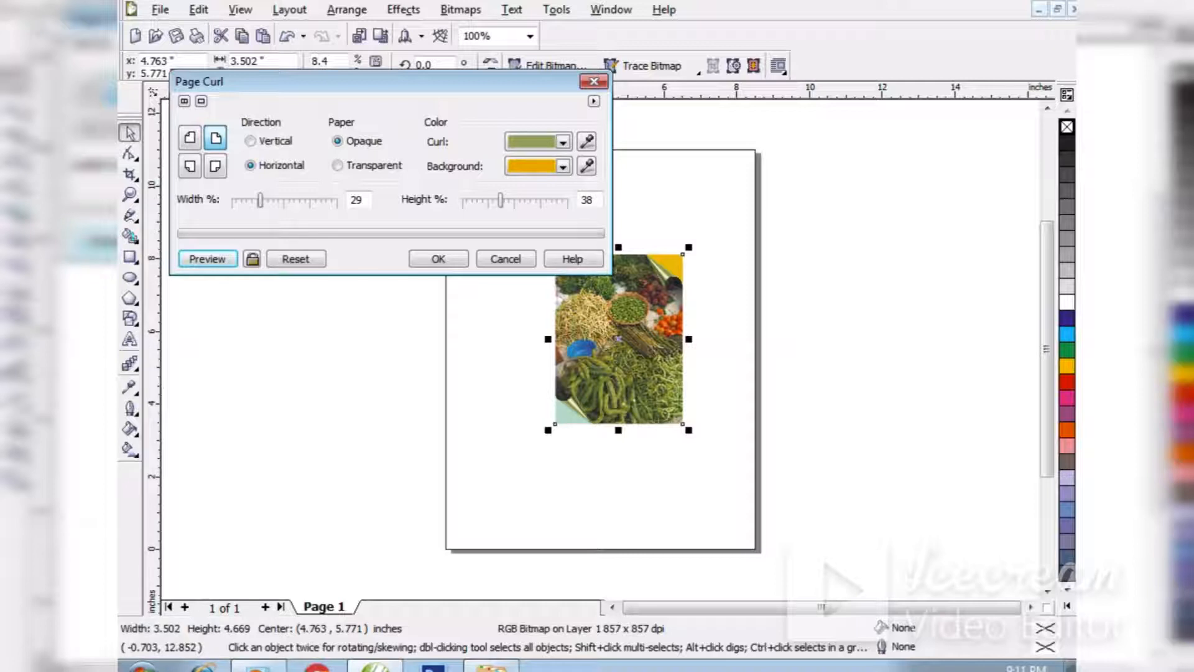
# Set the upper-right curl's height to 54%, preview it and apply the effect.
pyautogui.moveTo(500, 201); pyautogui.dragTo(518, 201)
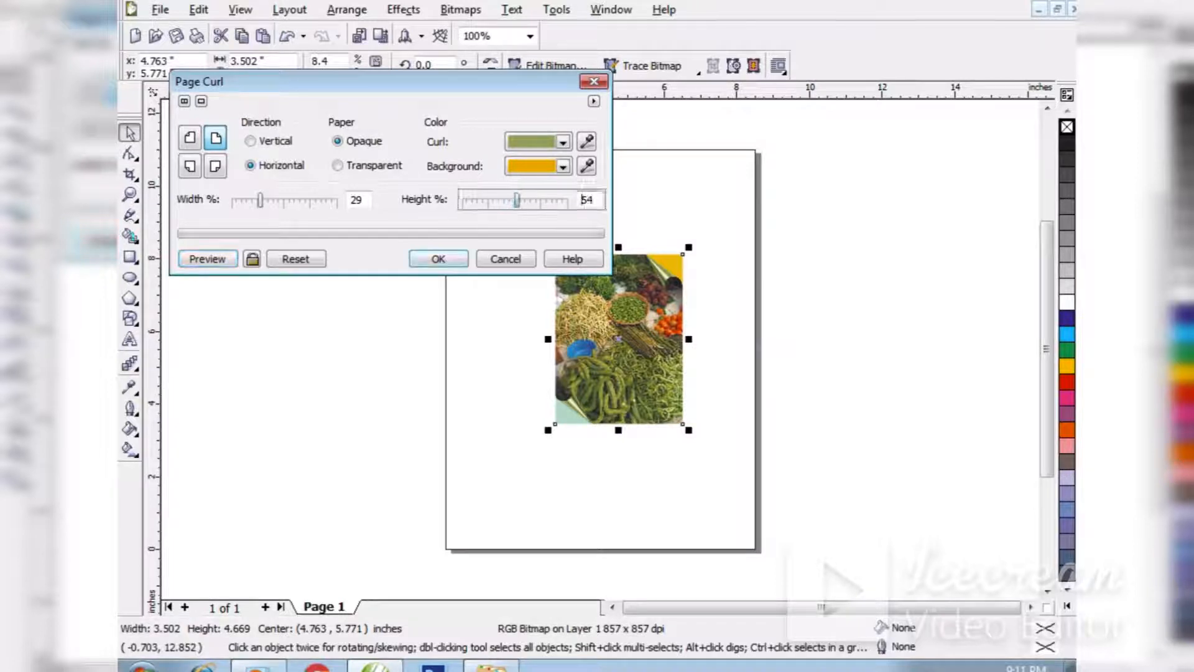
pyautogui.click(207, 258)
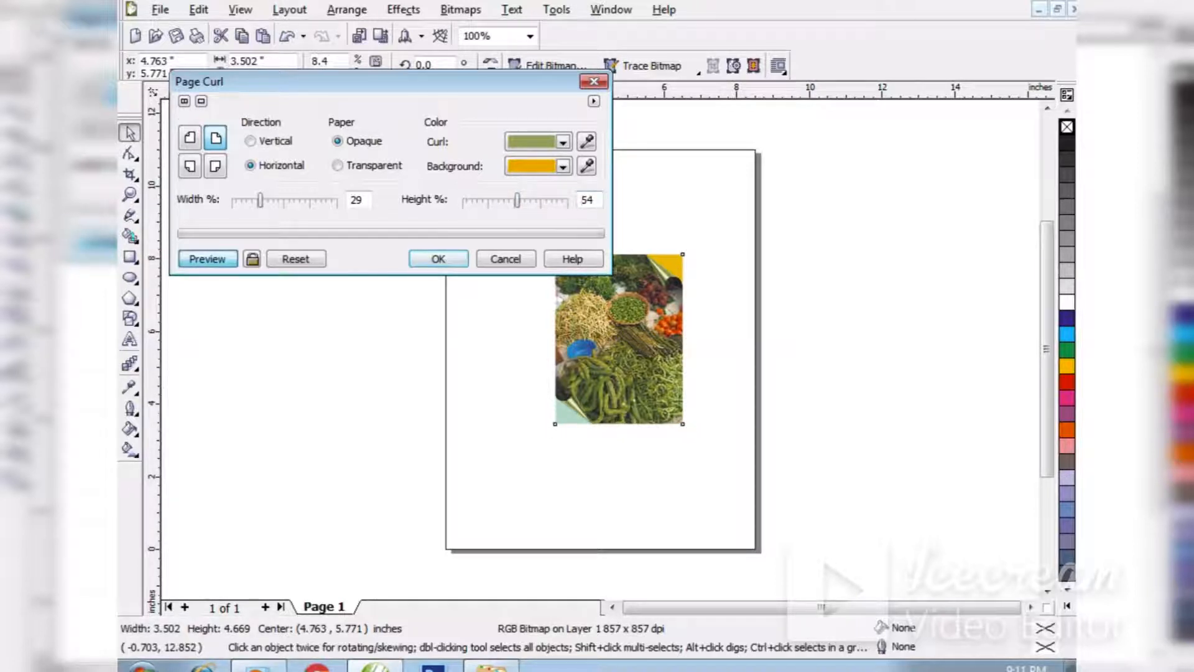
pyautogui.click(438, 259)
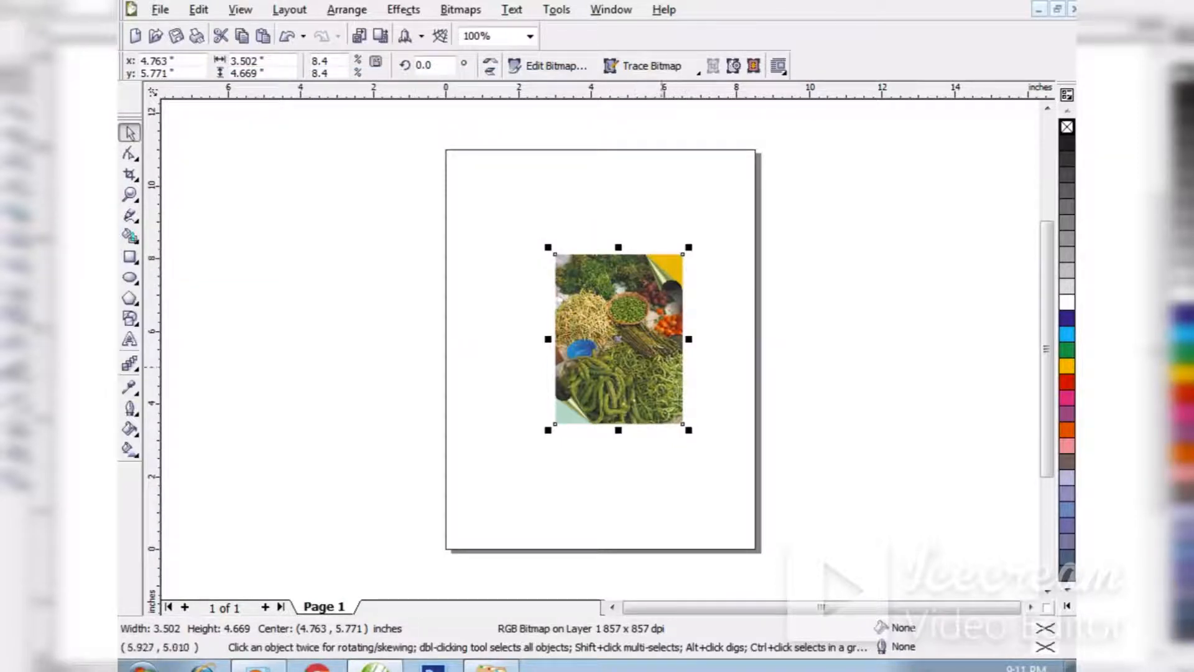
# Move the vegetable photo slightly up and to the left, deselect it, and insert a new page after Page 1.
pyautogui.moveTo(627, 375)
pyautogui.mouseDown()
pyautogui.moveTo(554, 297)
pyautogui.moveTo(617, 370)
pyautogui.mouseUp()
pyautogui.press('Escape')
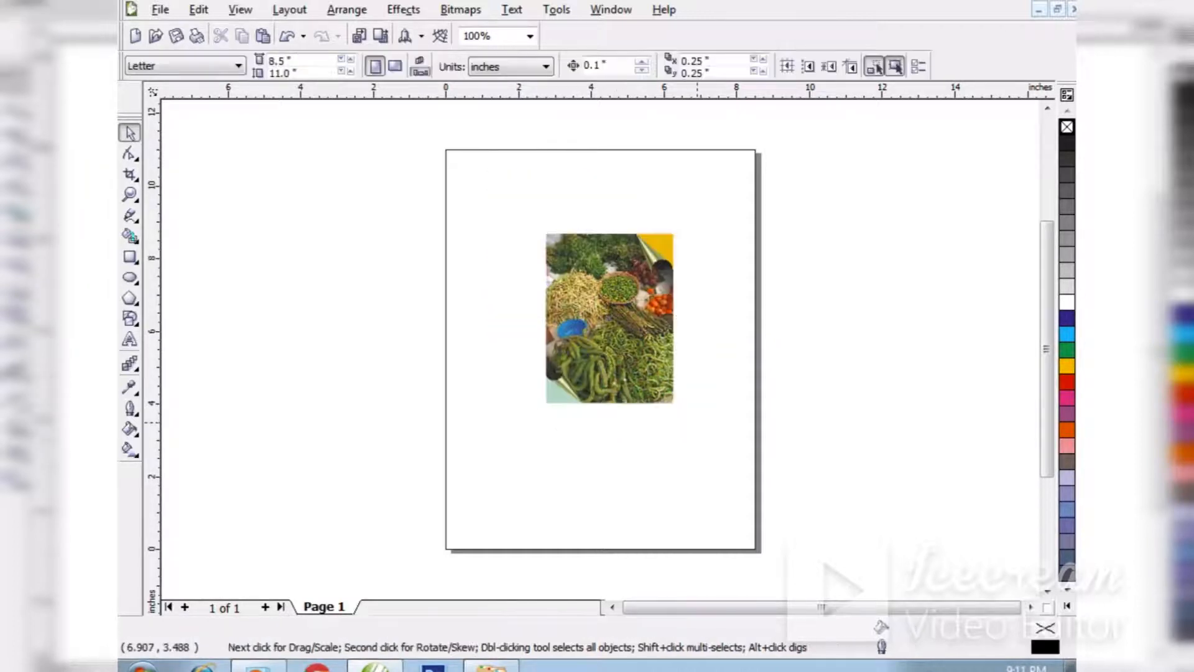
pyautogui.rightClick(329, 606)
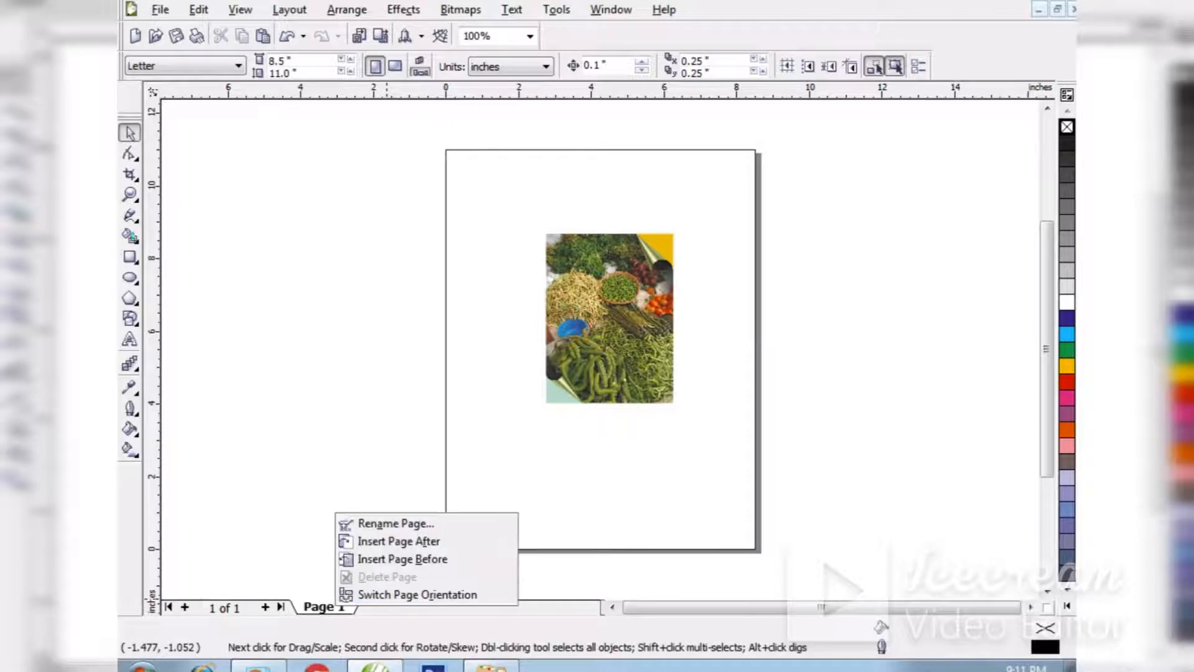
pyautogui.click(401, 539)
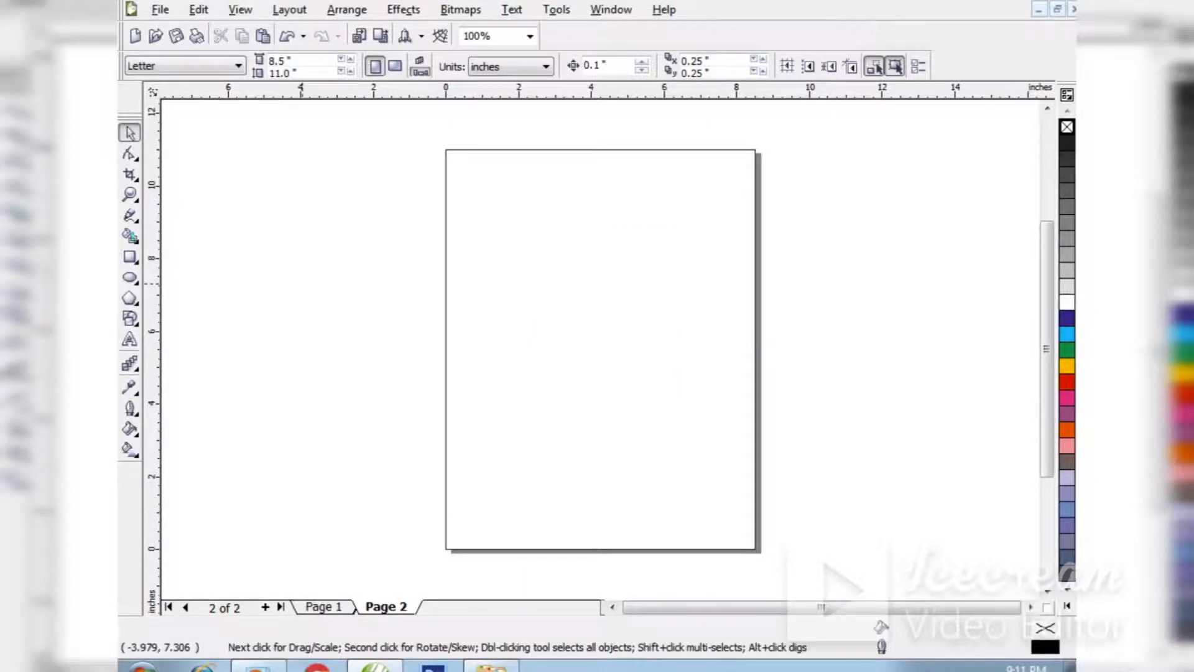
# Import the photo of pink flowers in pots and place it on Page 2 at about 4.18 by 5.57 inches.
pyautogui.hotkey('ctrl', 'i')
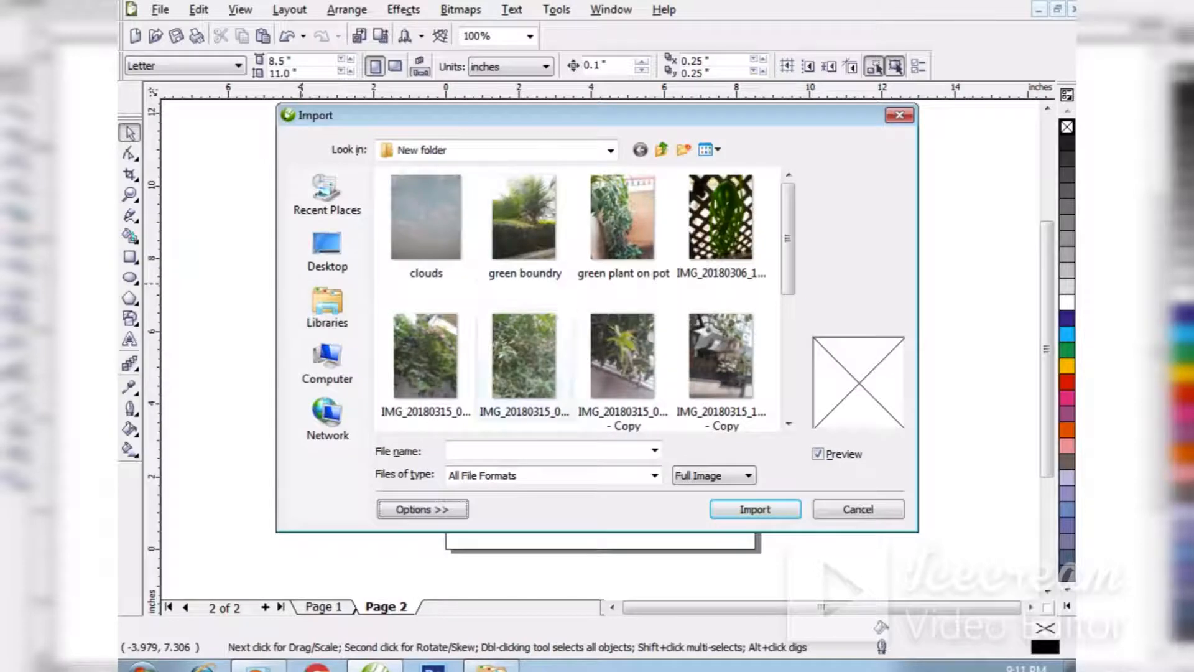
pyautogui.scroll(-4, 578, 298)
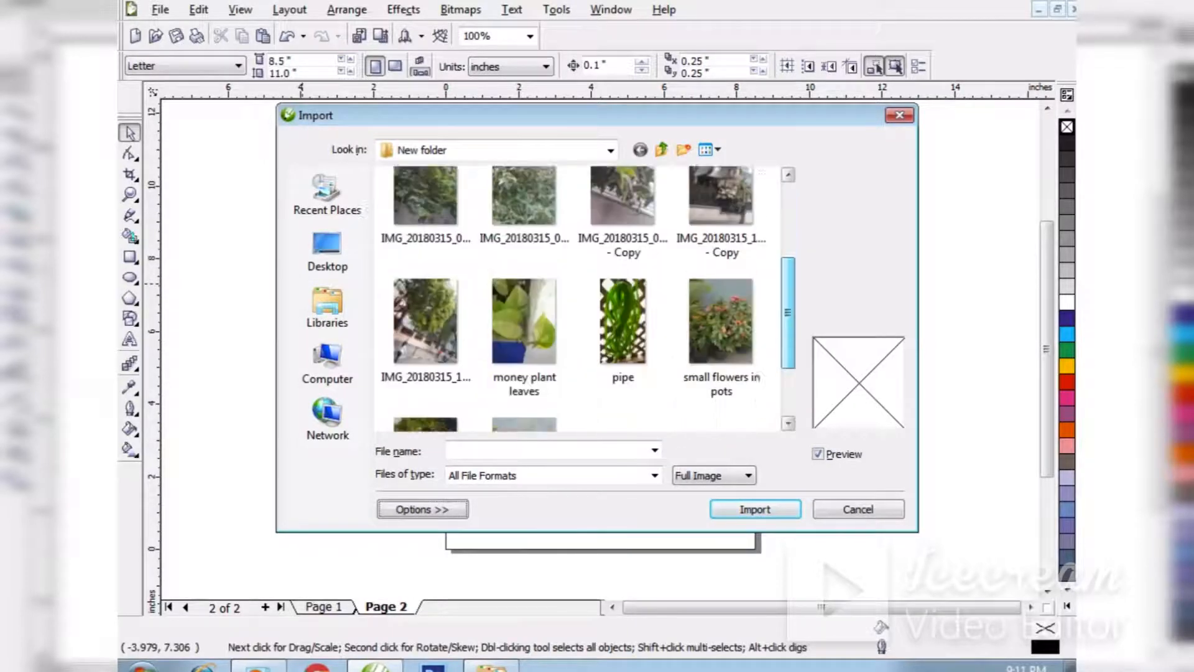
pyautogui.click(525, 390)
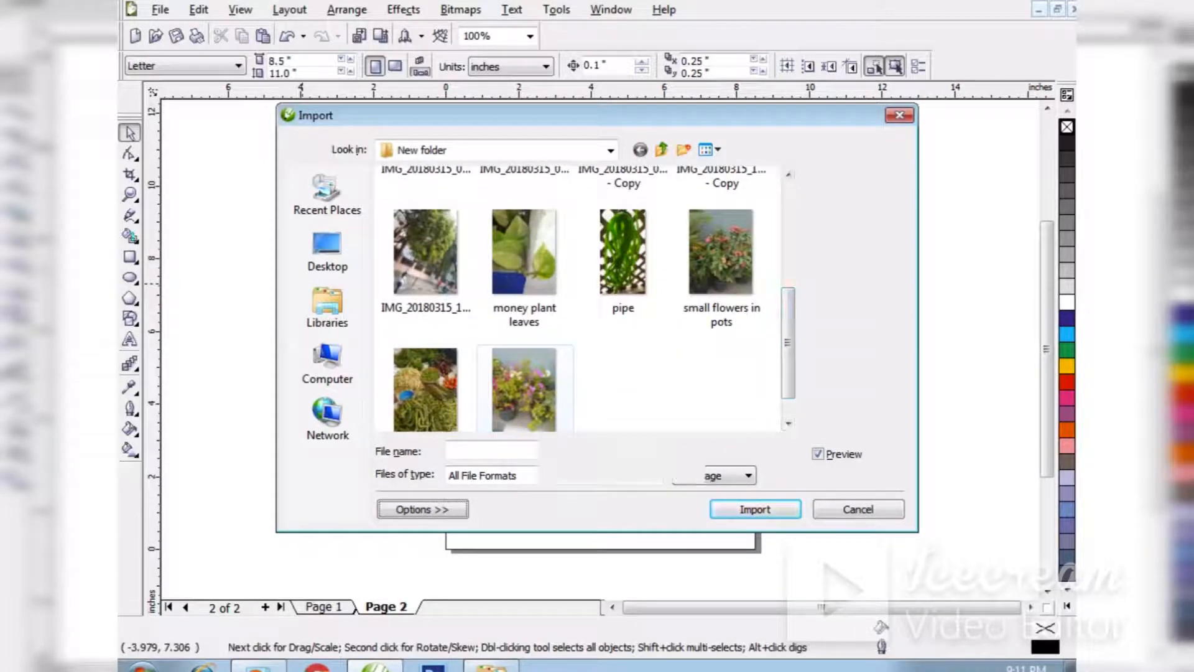
pyautogui.click(754, 509)
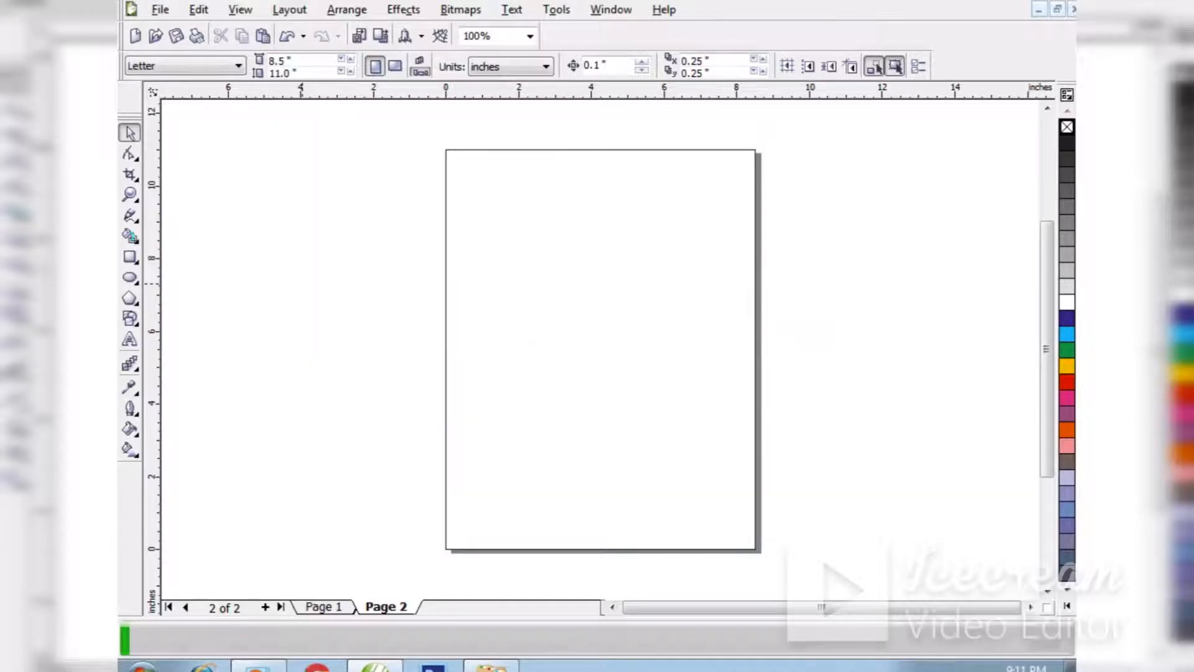
pyautogui.moveTo(520, 235); pyautogui.dragTo(716, 440)
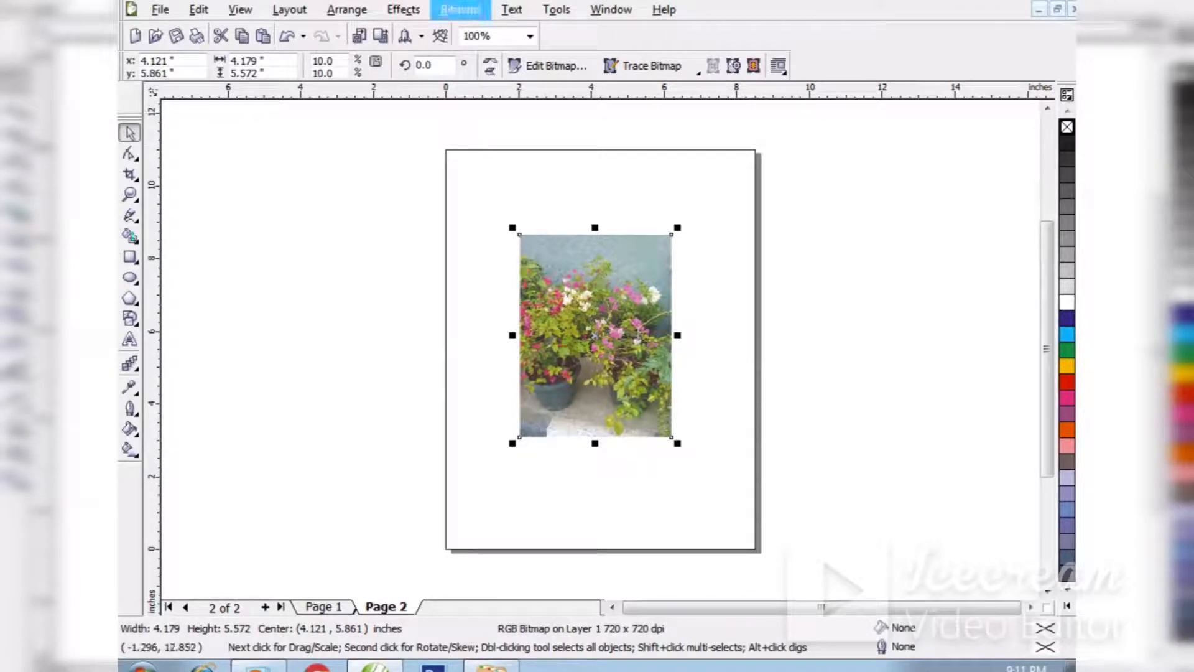
# Start the Creative Vignette effect on the flower photo and preview it with the black ellipse settings, keeping the photo in view.
pyautogui.click(460, 9)
pyautogui.moveTo(474, 375)
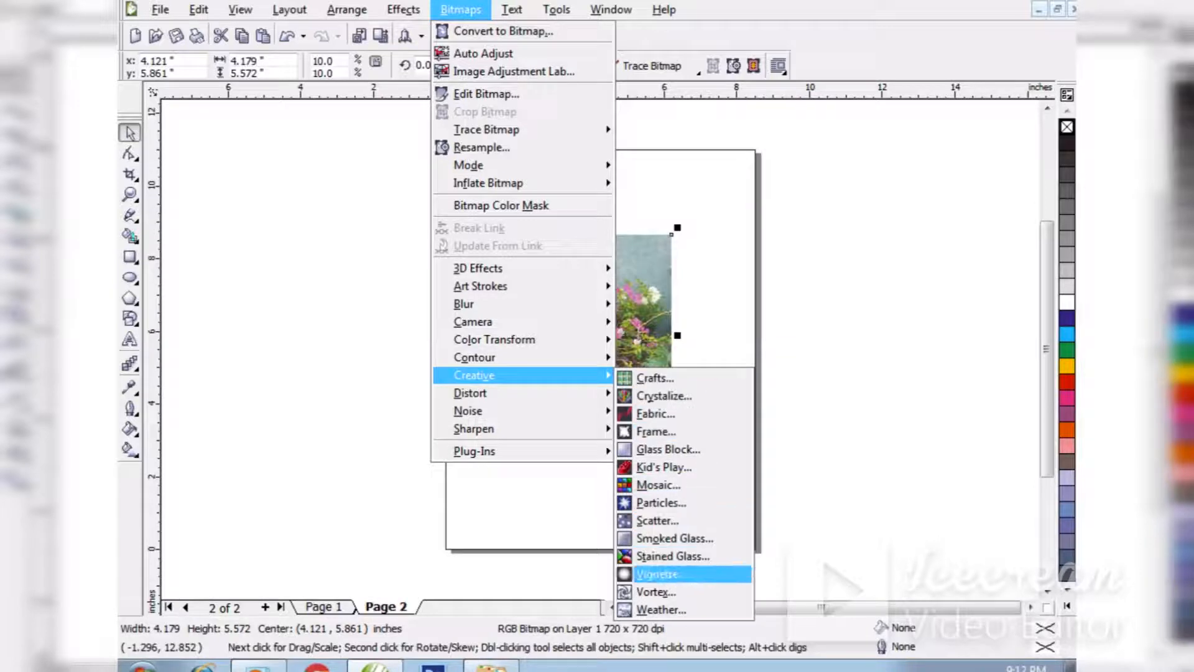
pyautogui.click(684, 574)
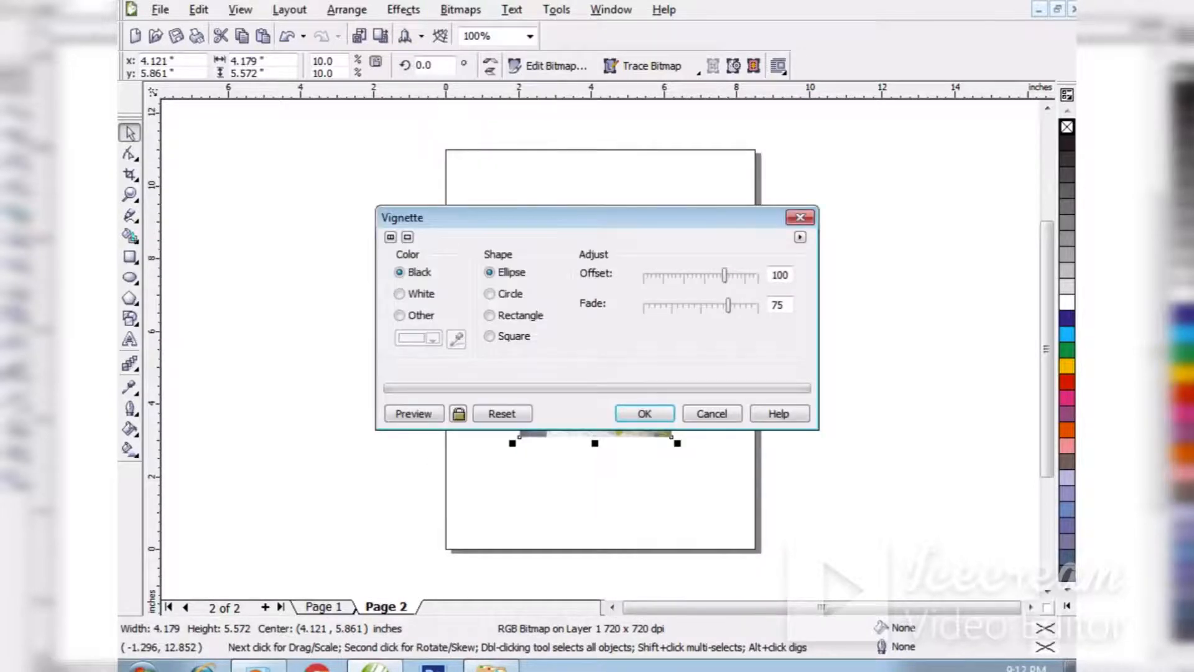
pyautogui.moveTo(584, 218); pyautogui.dragTo(592, 373)
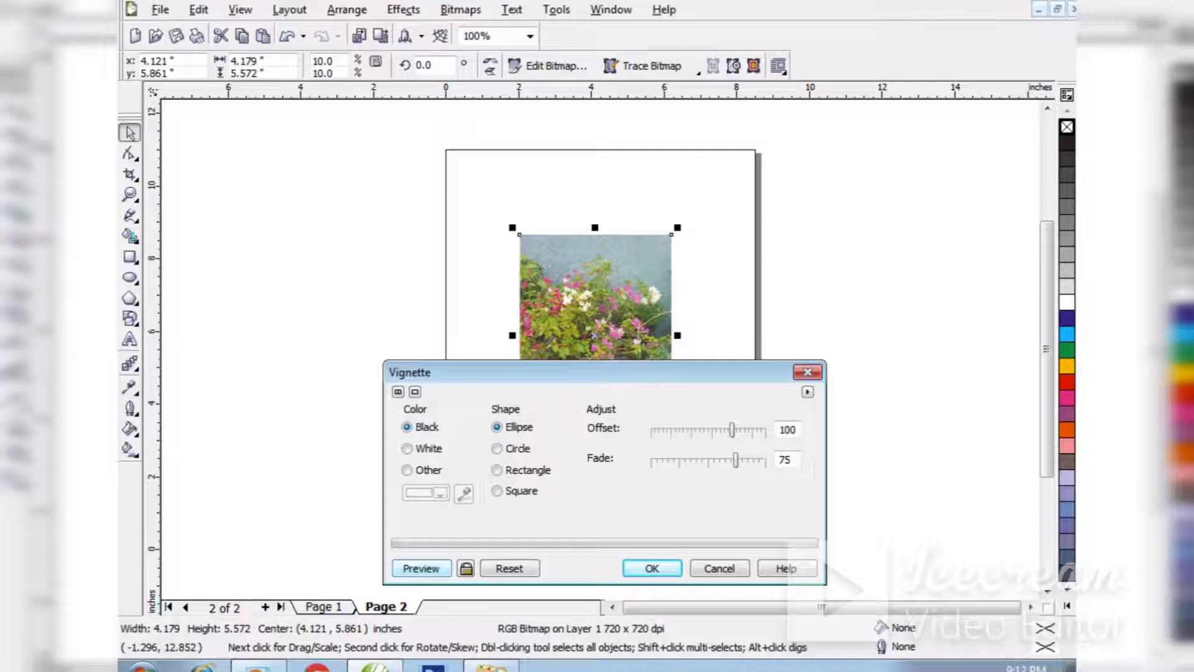
pyautogui.click(421, 568)
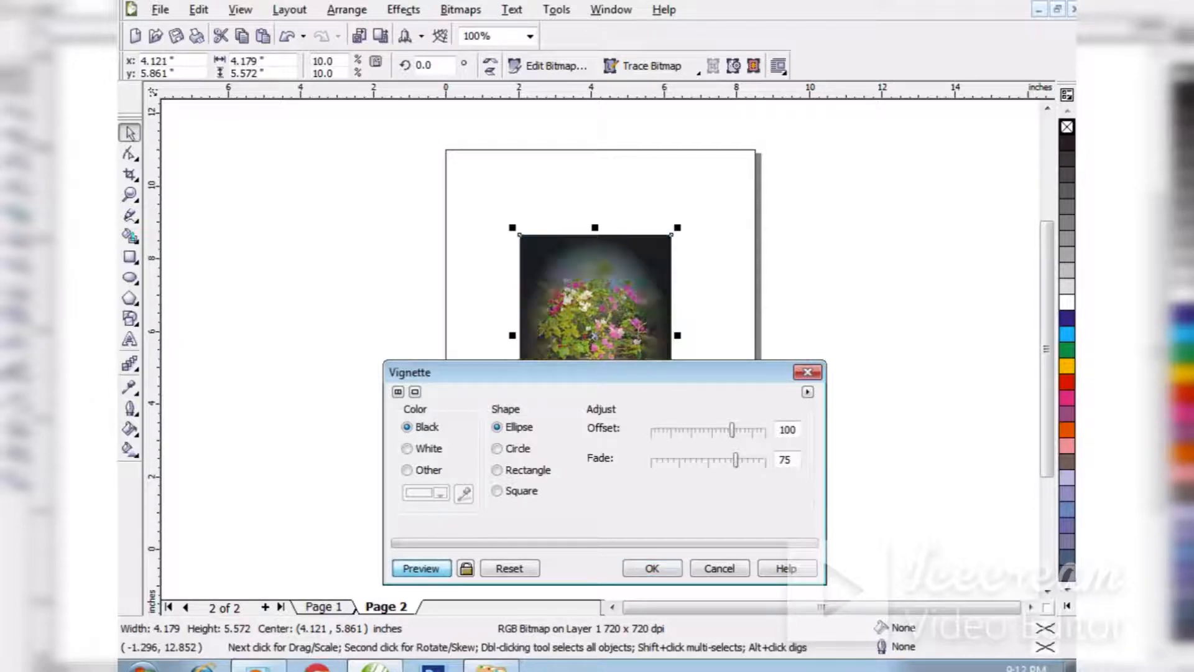
pyautogui.moveTo(597, 371); pyautogui.dragTo(595, 388)
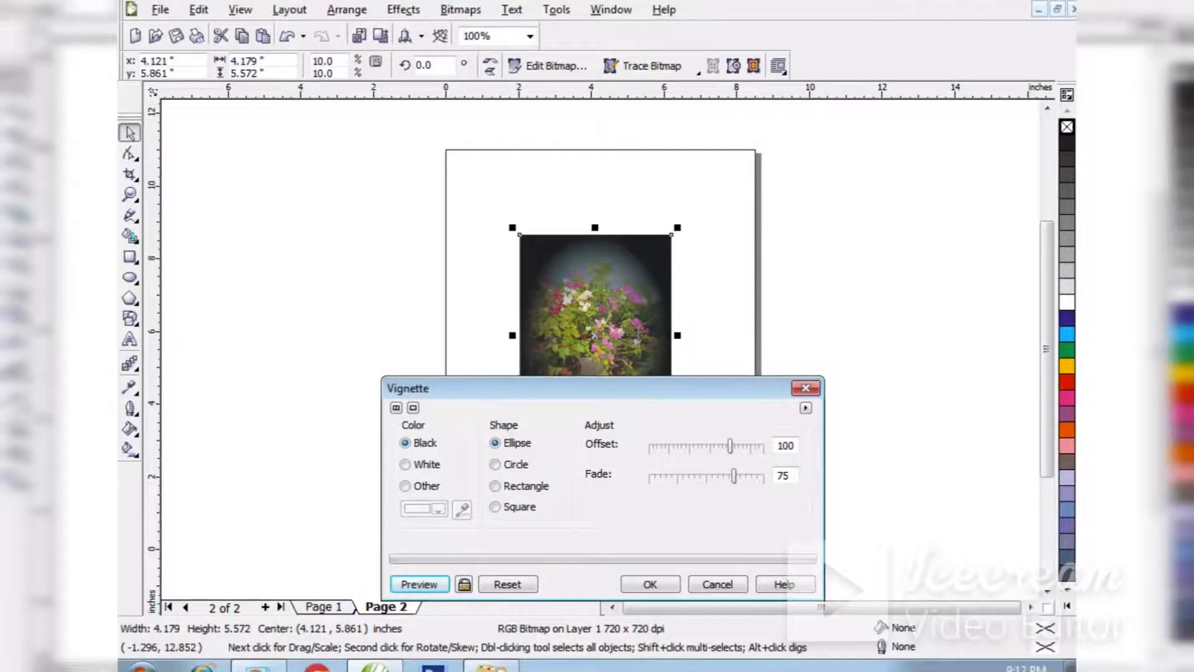
# Set the vignette colour to white and preview it with the whole photo uncovered.
pyautogui.click(405, 465)
pyautogui.moveTo(597, 388); pyautogui.dragTo(588, 593)
pyautogui.moveTo(498, 524); pyautogui.dragTo(766, 229)
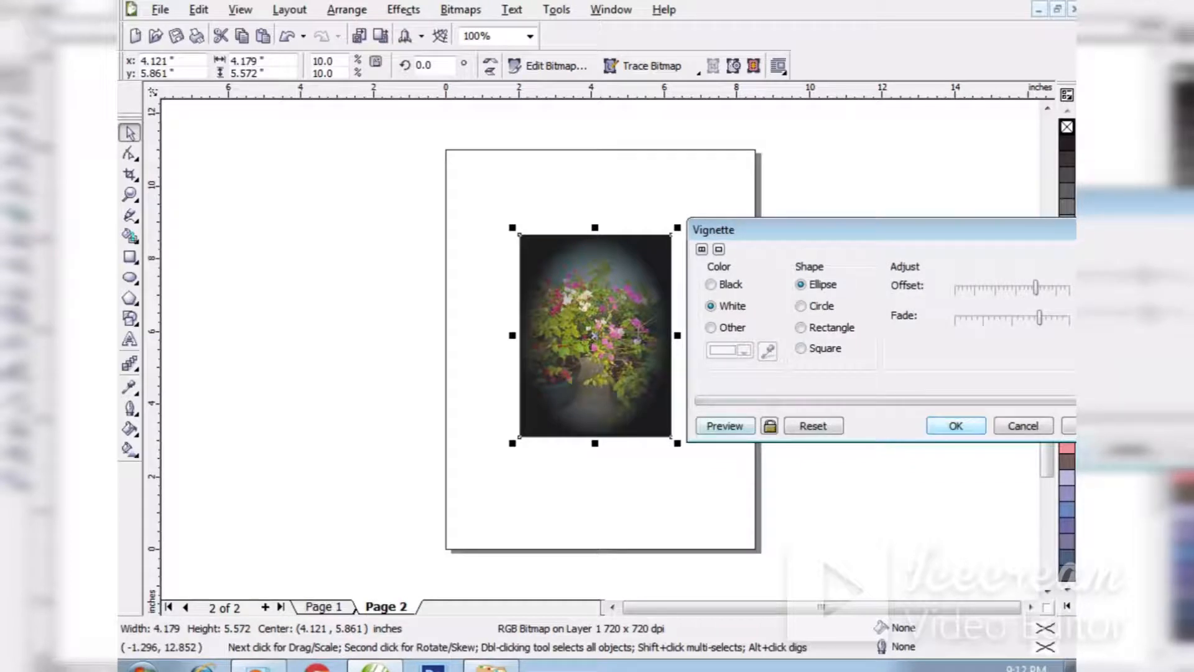
pyautogui.click(725, 426)
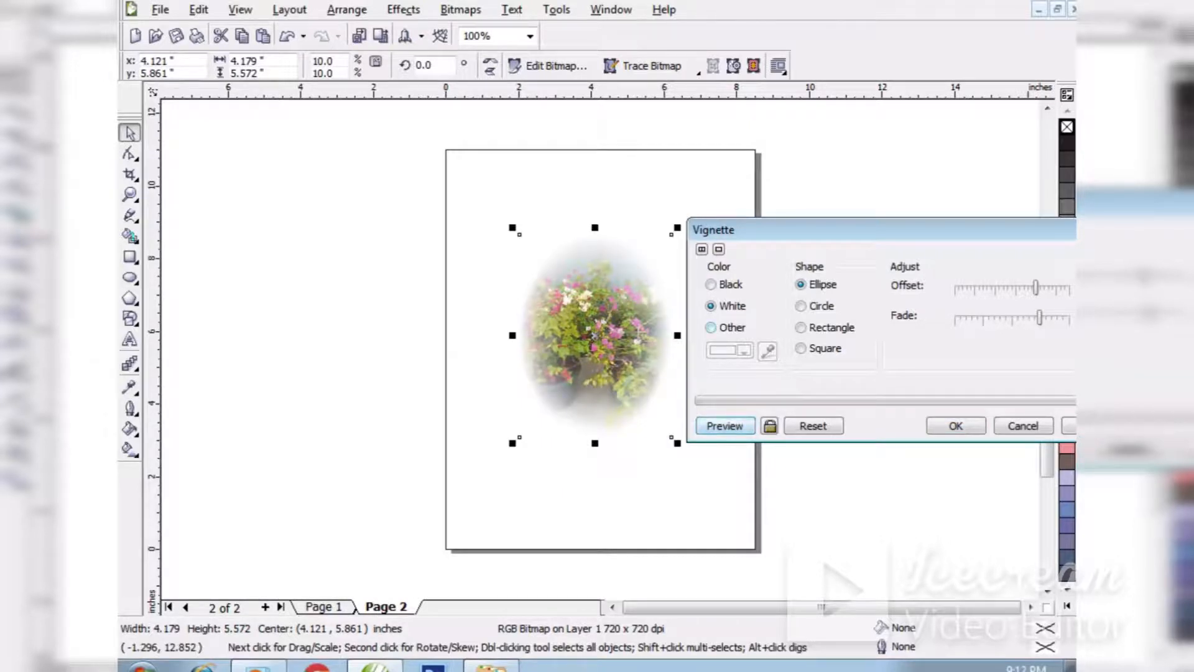
# Switch the vignette to another colour, choose pale green from the palette and preview it.
pyautogui.click(712, 328)
pyautogui.click(740, 350)
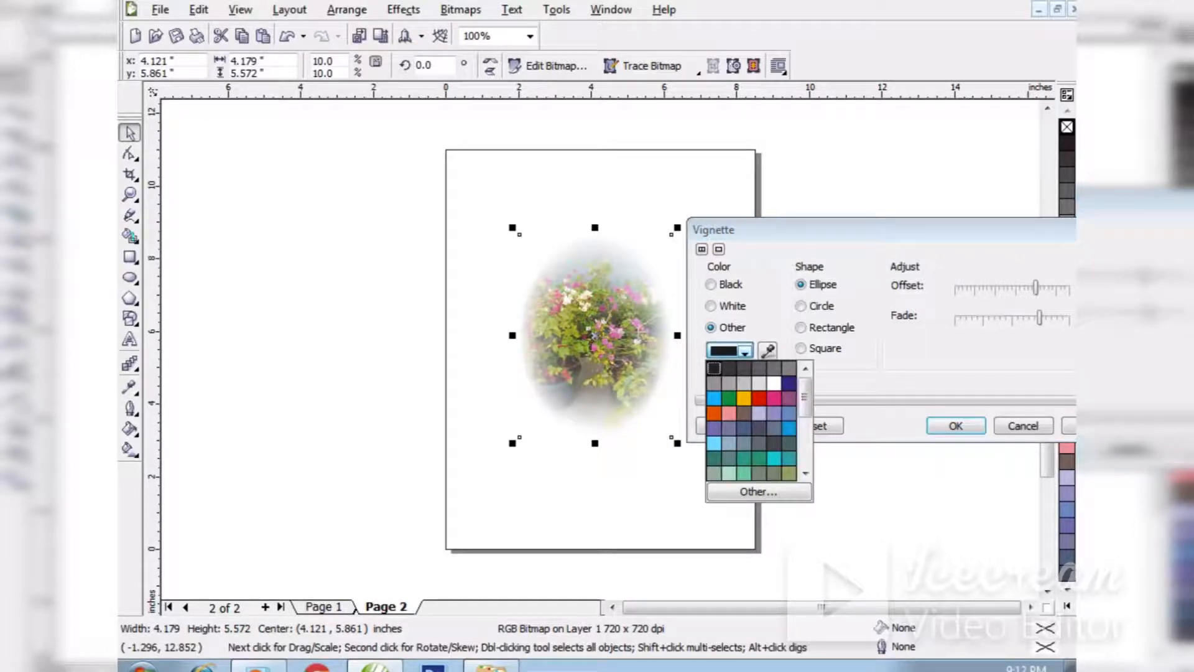
pyautogui.click(729, 473)
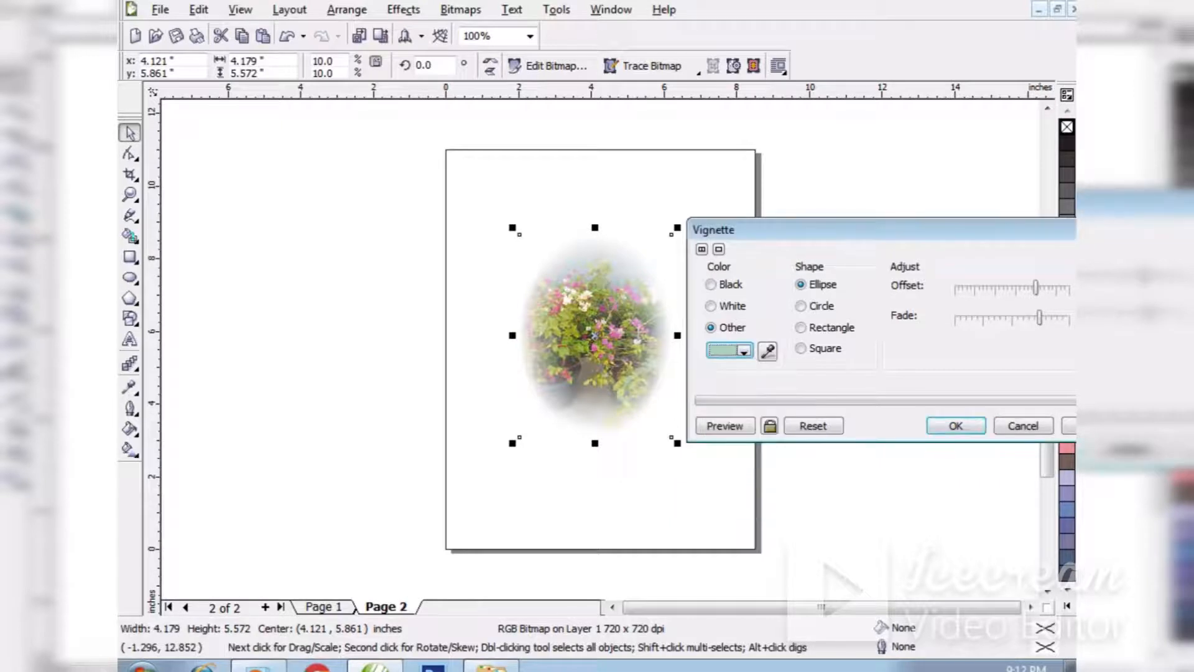
pyautogui.click(724, 426)
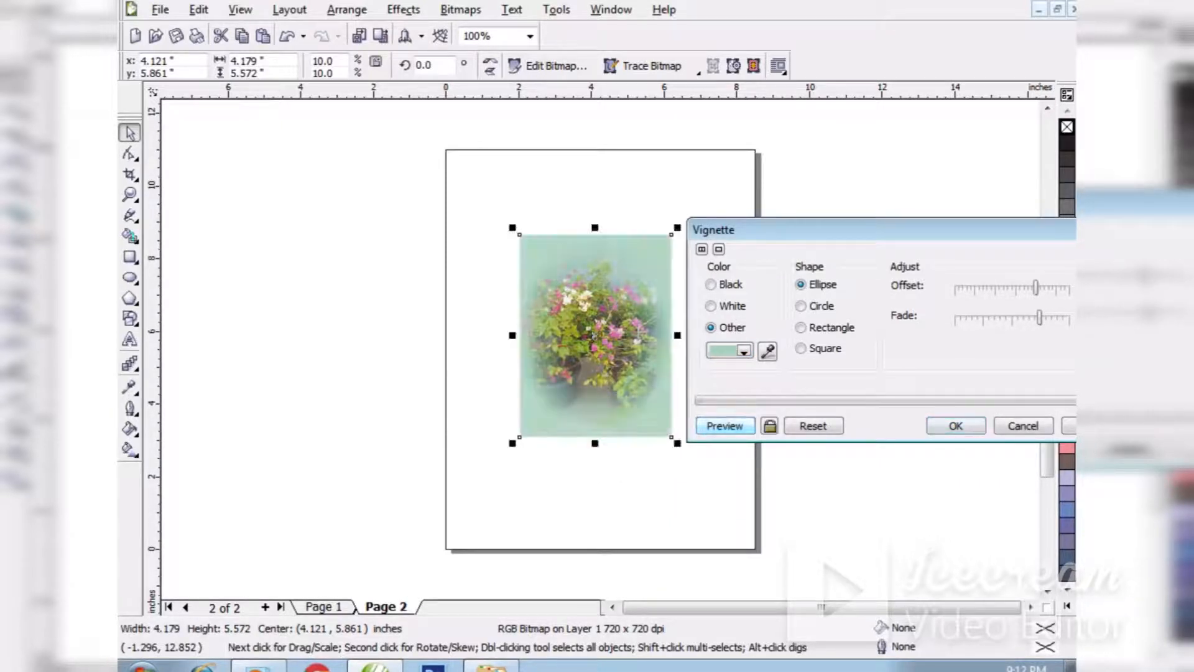
# Define a custom pale grey-green vignette colour of R 223, G 232, B 227 and preview it.
pyautogui.click(744, 350)
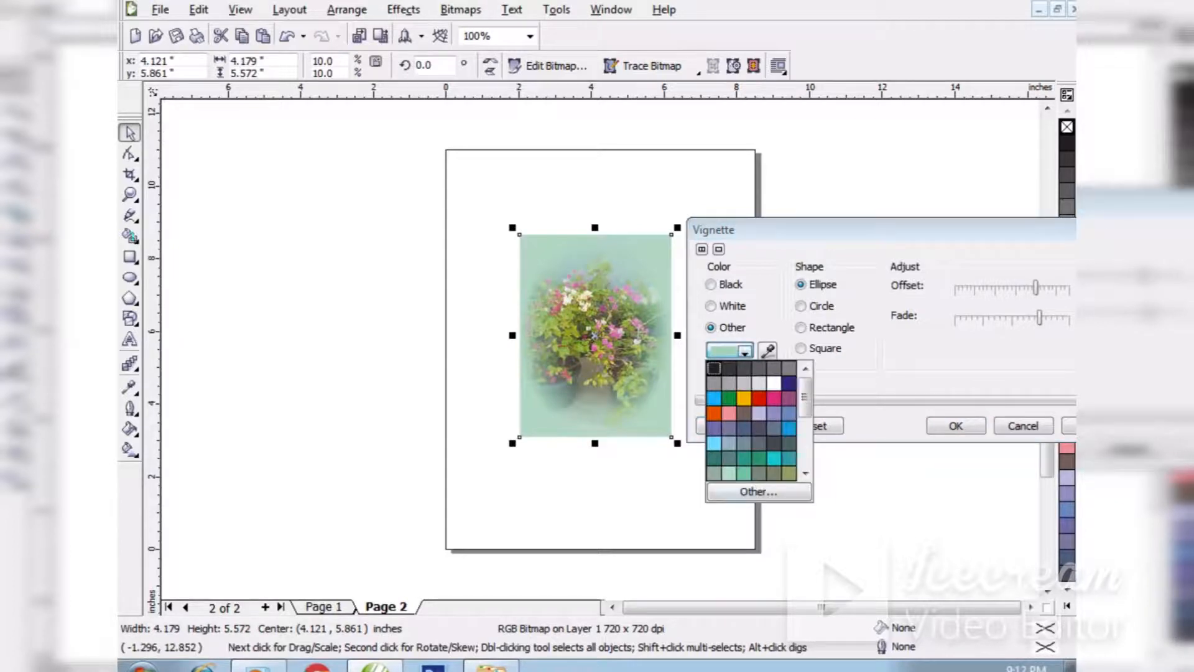
pyautogui.click(758, 492)
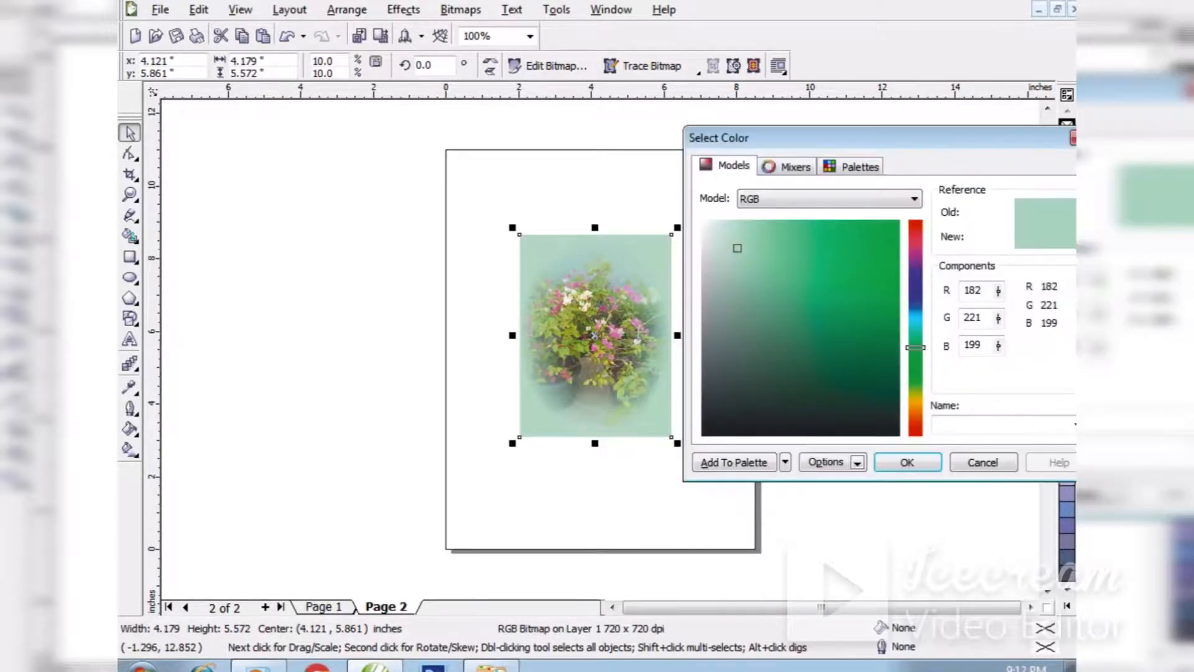
pyautogui.moveTo(725, 243); pyautogui.dragTo(709, 238)
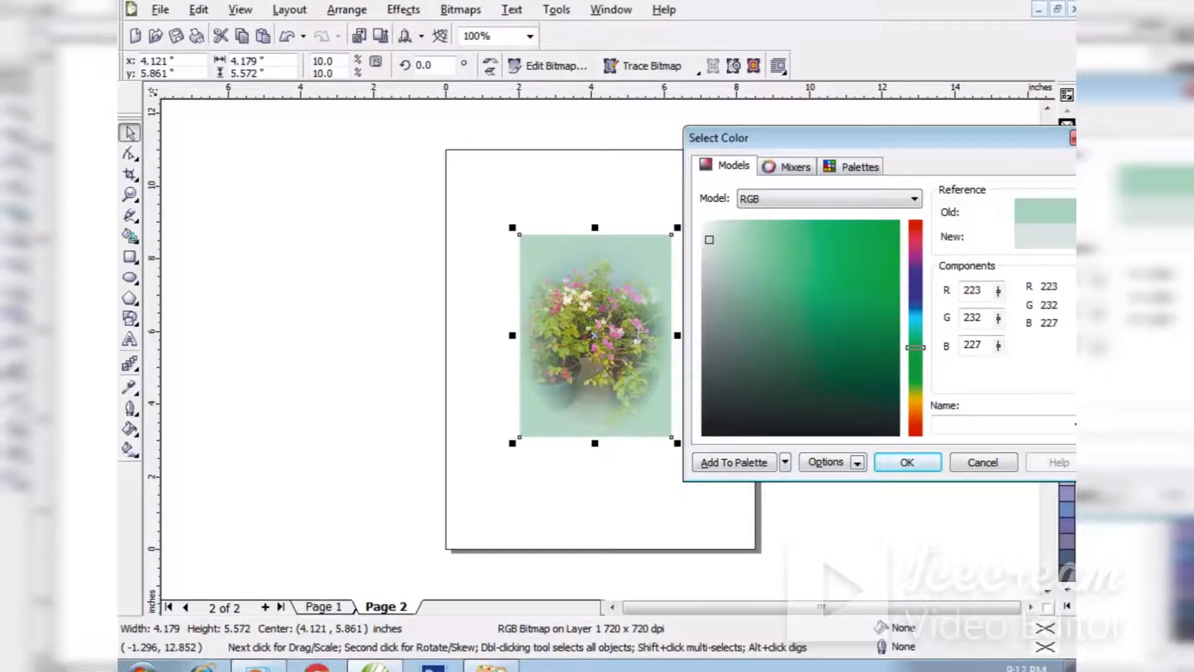
pyautogui.press('Return')
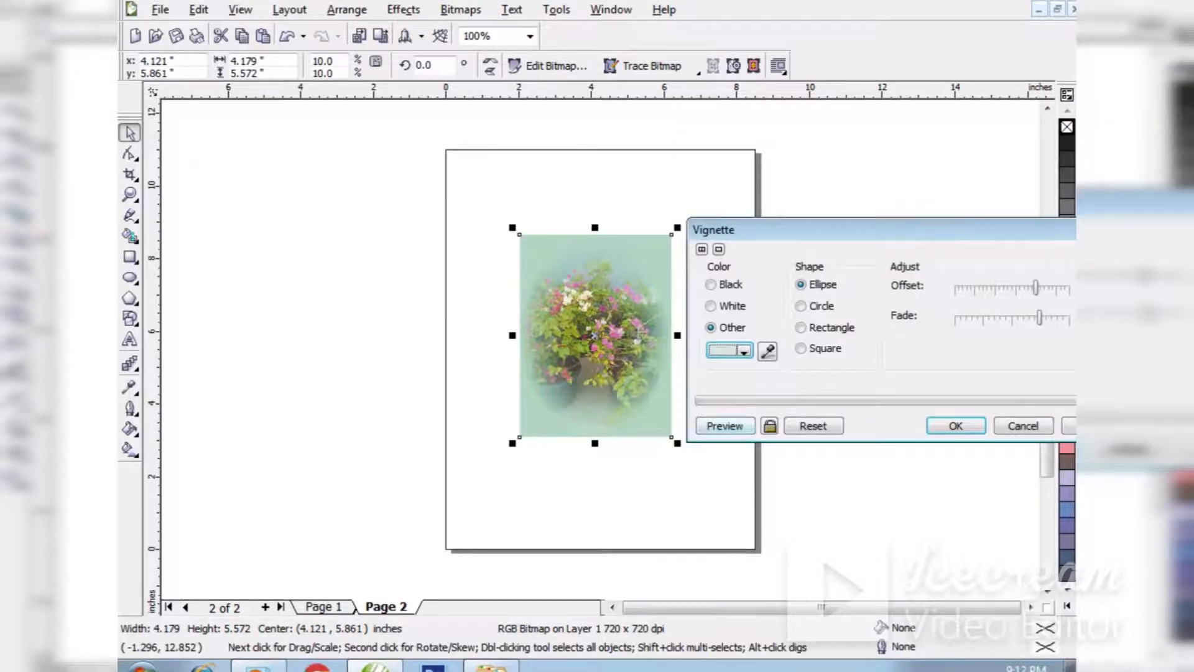
pyautogui.click(725, 426)
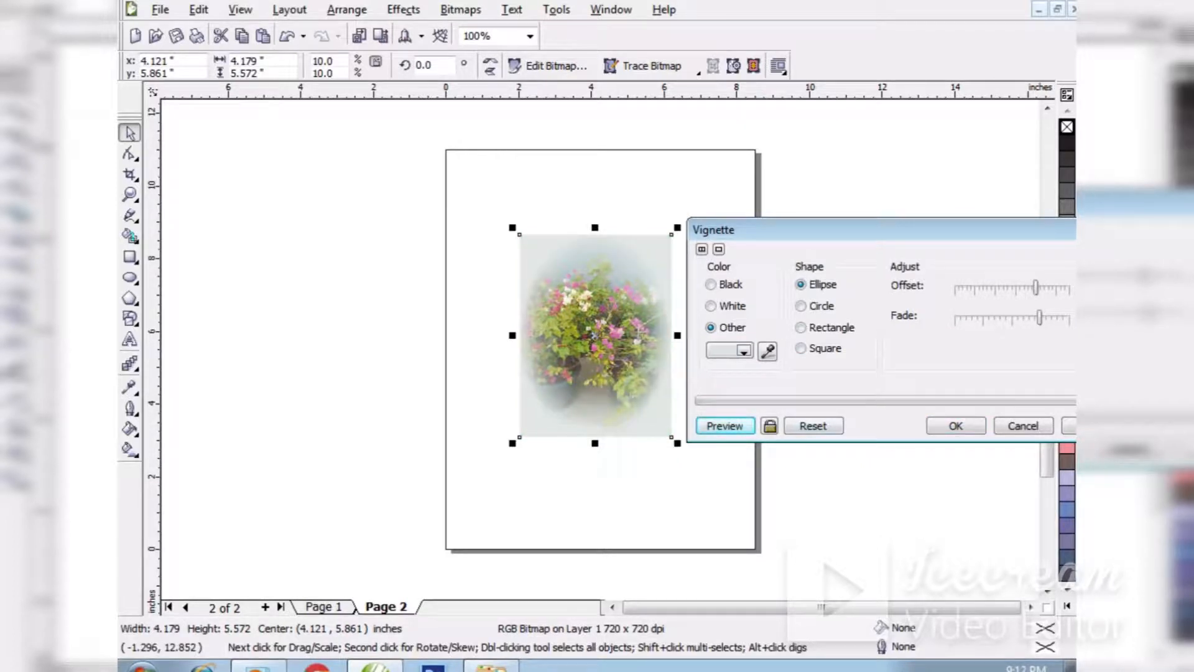
# Change the vignette shape to Circle and reduce its fade, previewing each change.
pyautogui.click(801, 305)
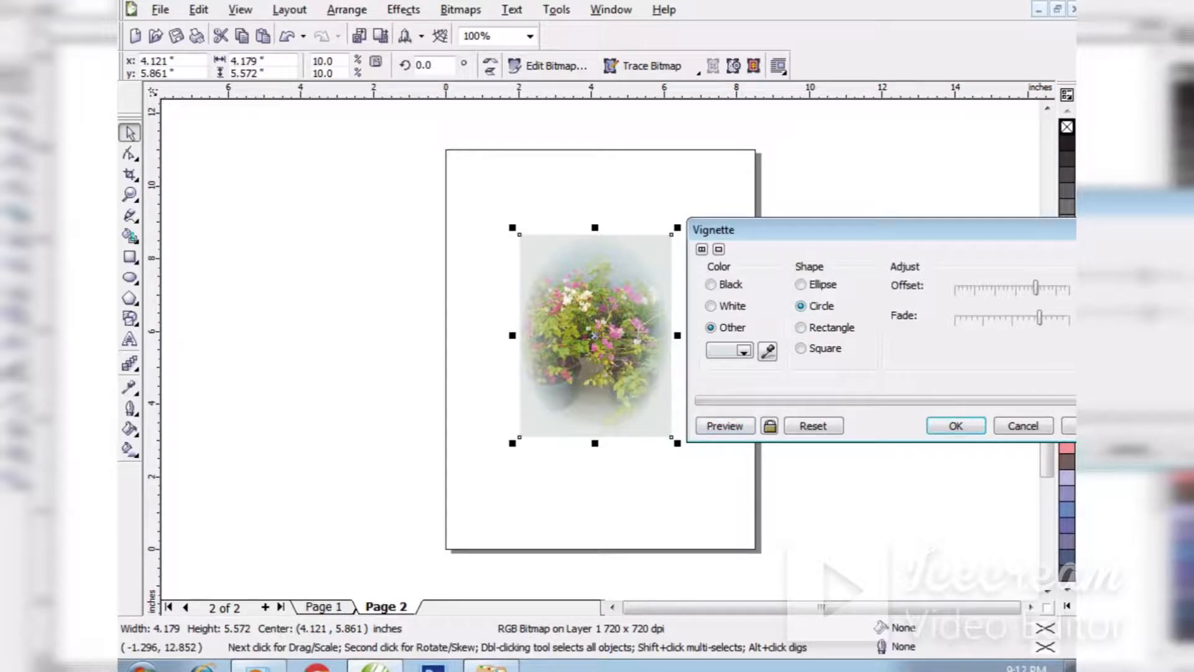
pyautogui.click(724, 426)
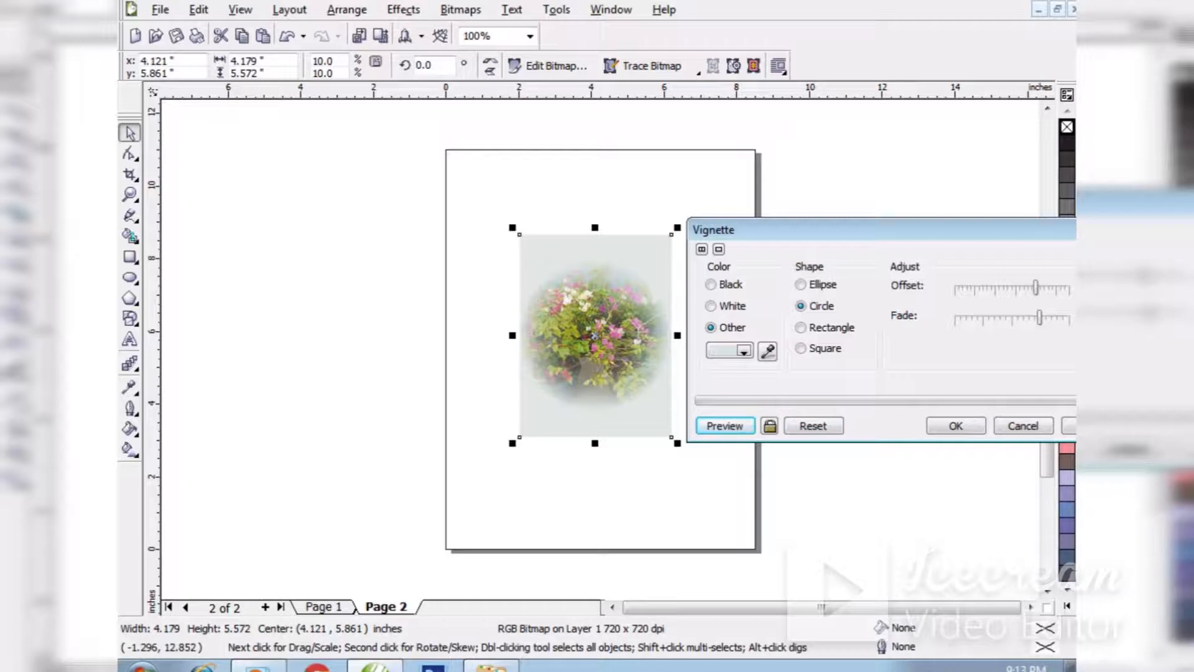
pyautogui.moveTo(1039, 318); pyautogui.dragTo(1016, 318)
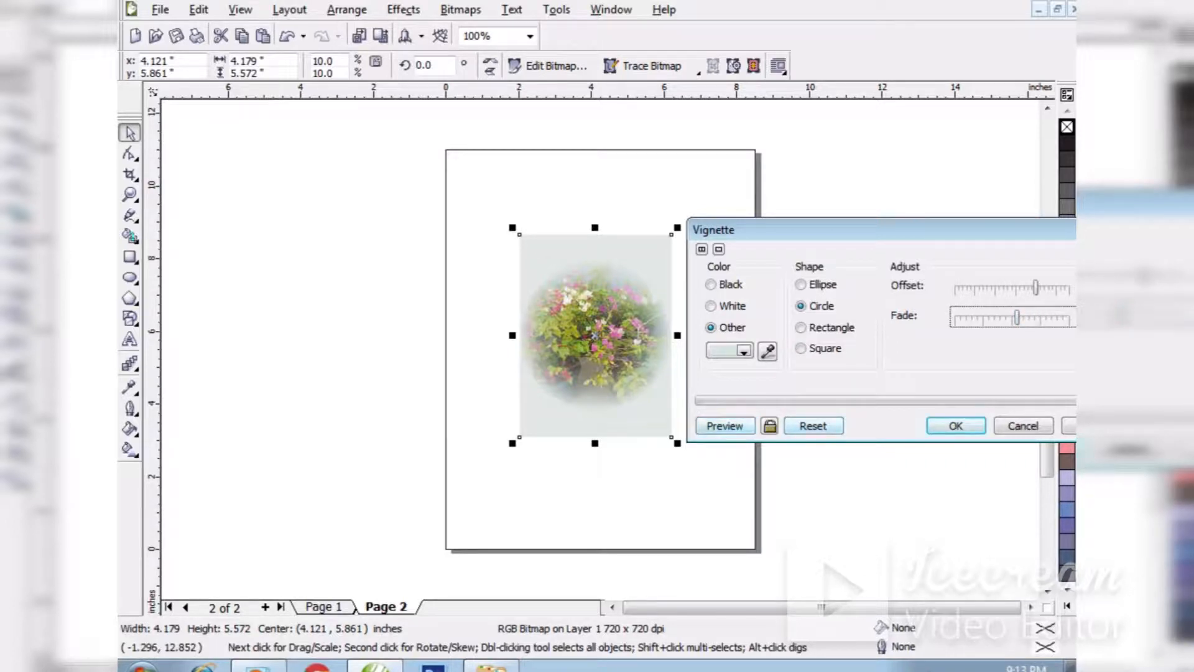
pyautogui.click(725, 426)
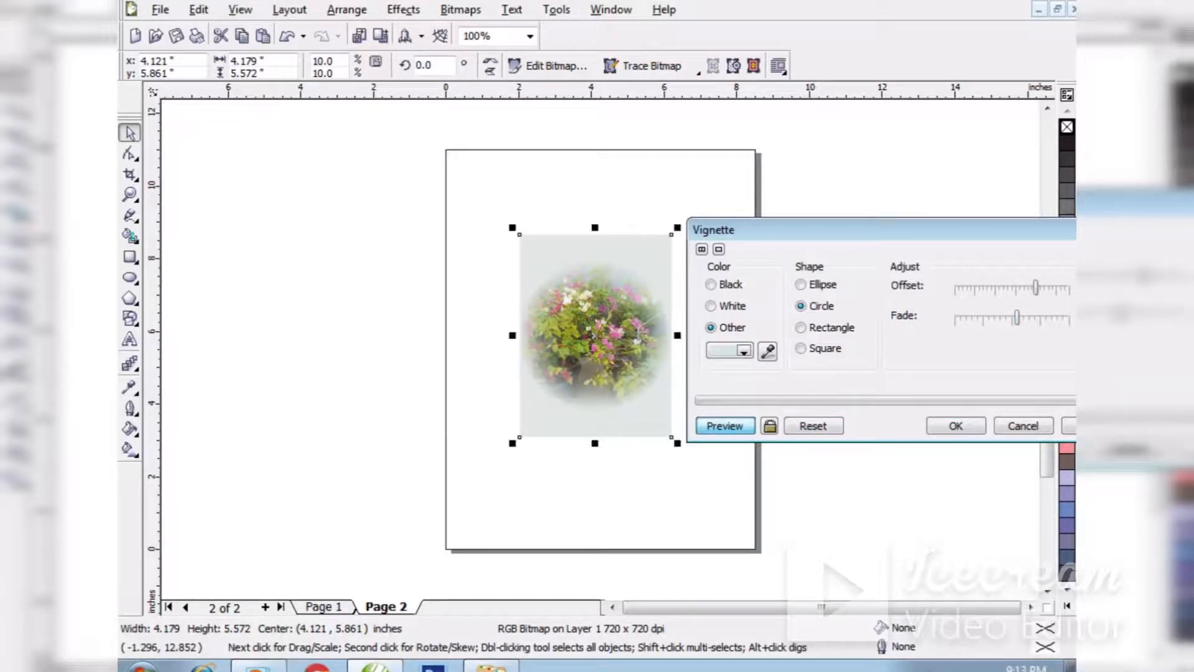
pyautogui.moveTo(808, 230)
pyautogui.mouseDown()
pyautogui.moveTo(561, 464)
pyautogui.moveTo(735, 411)
pyautogui.moveTo(814, 222)
pyautogui.mouseUp()
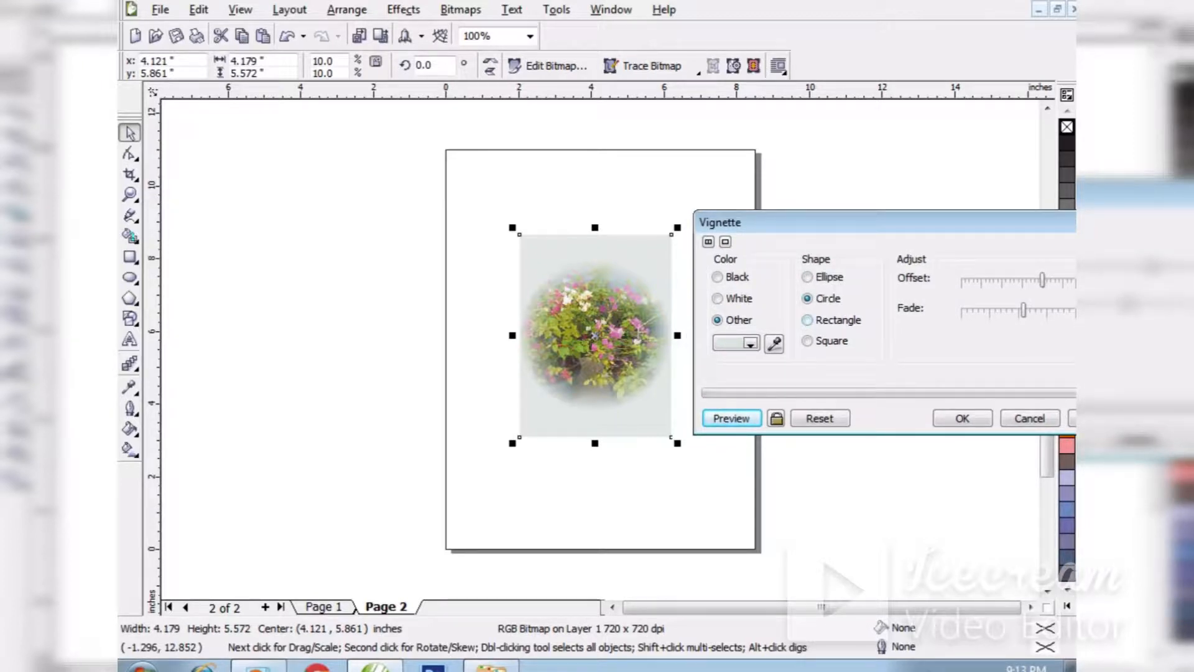
# Preview the vignette with the Ellipse and Rectangle shapes, then return the shape to Circle and preview it.
pyautogui.click(808, 277)
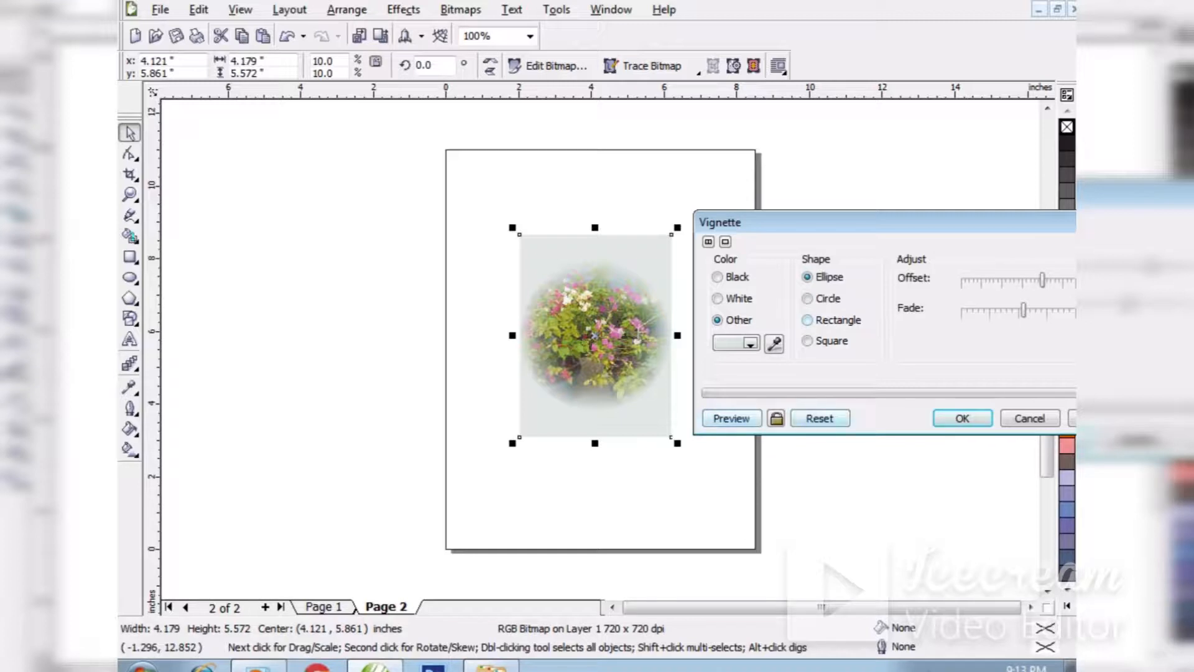
pyautogui.click(731, 419)
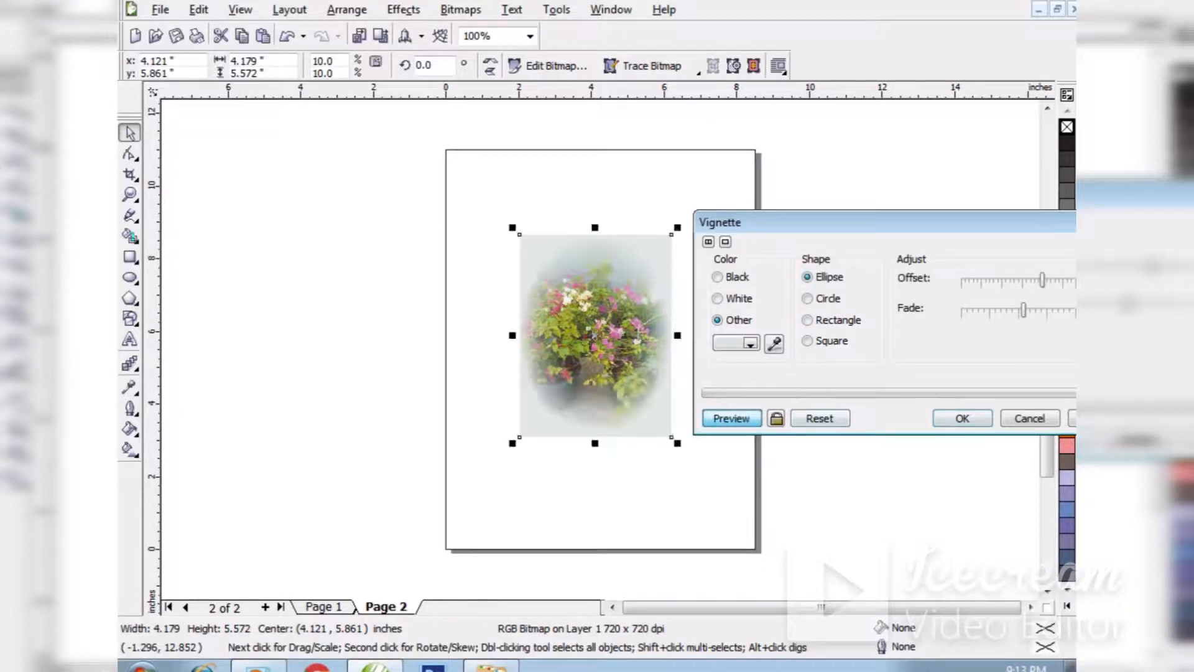
pyautogui.click(808, 321)
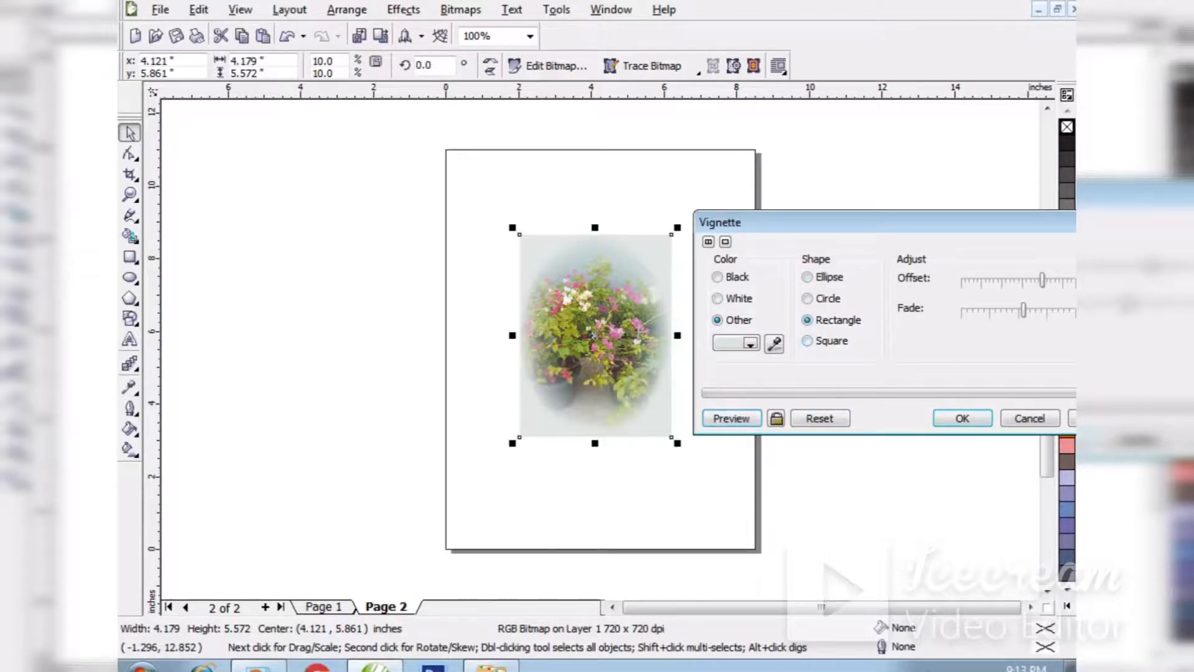
pyautogui.click(732, 419)
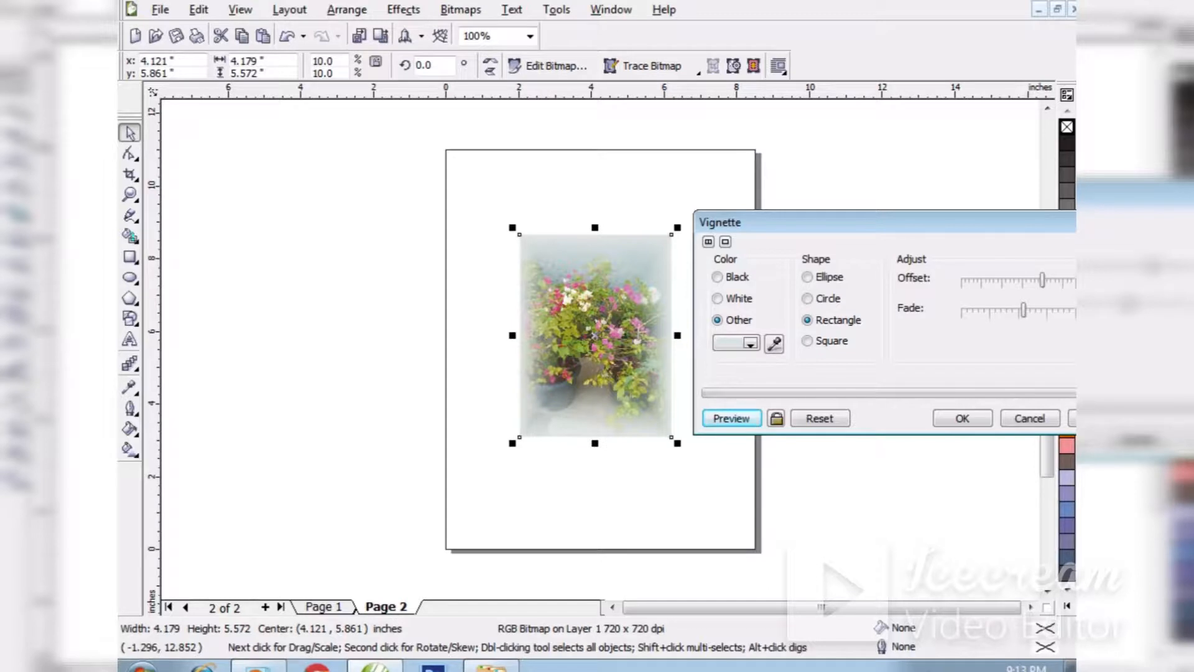
pyautogui.click(807, 298)
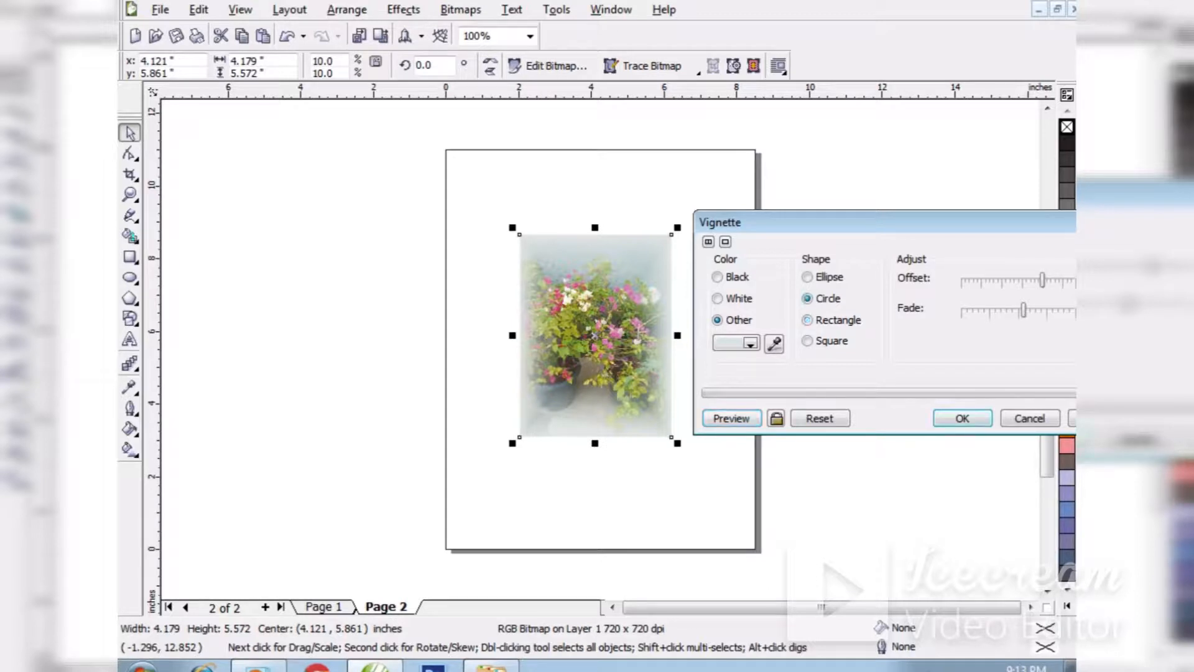
pyautogui.click(731, 418)
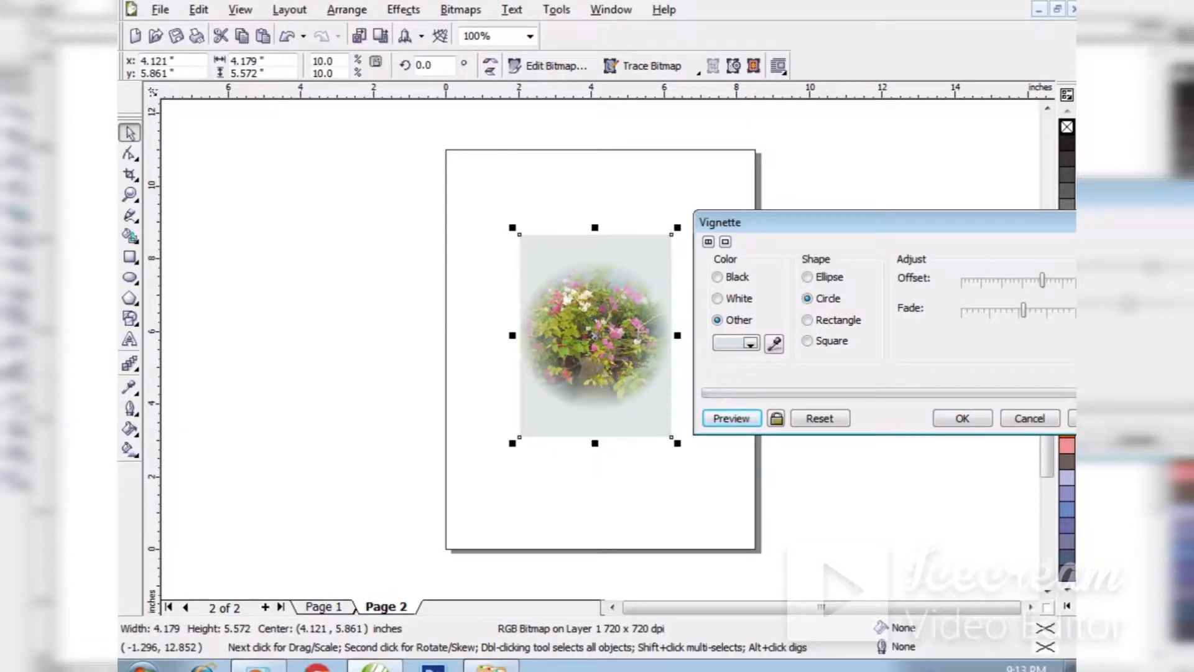
# Reduce the vignette offset and preview it in turn with the Circle, Ellipse, Rectangle and Square shapes.
pyautogui.moveTo(1042, 280); pyautogui.dragTo(1018, 280)
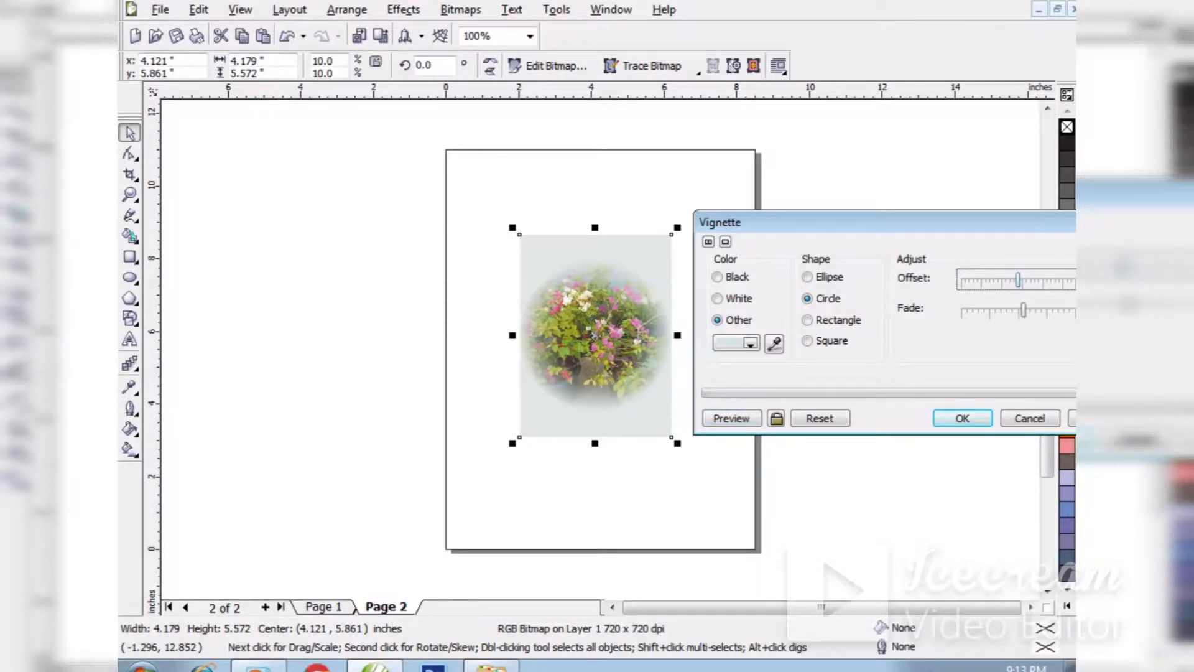
pyautogui.click(731, 418)
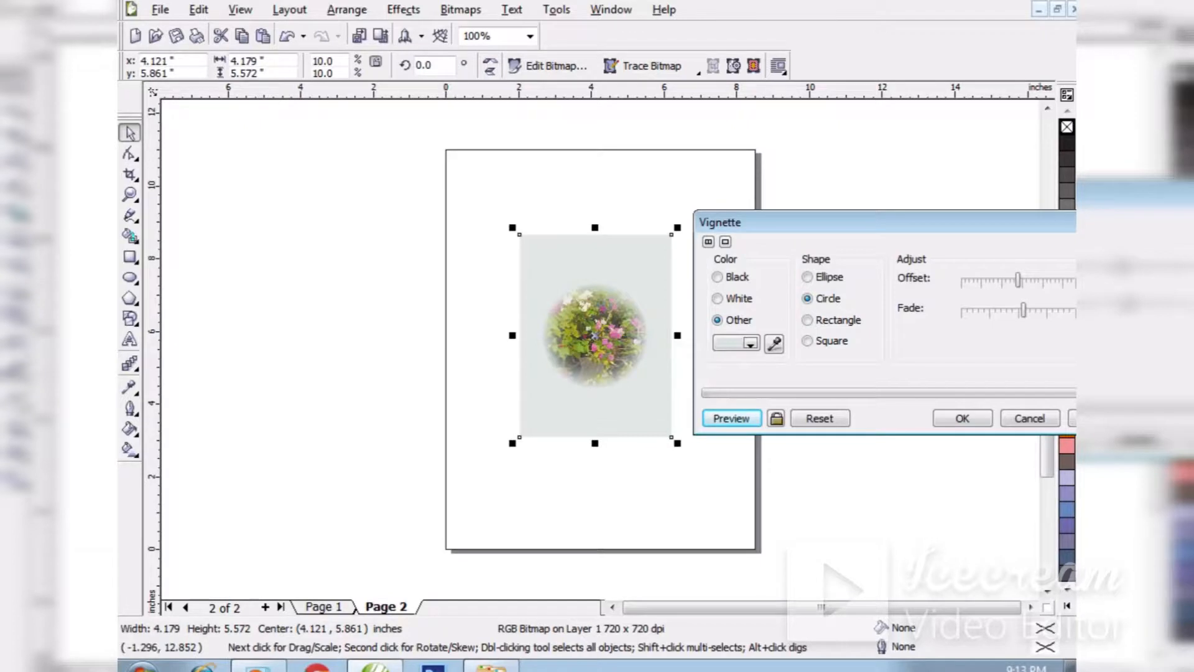
pyautogui.click(808, 277)
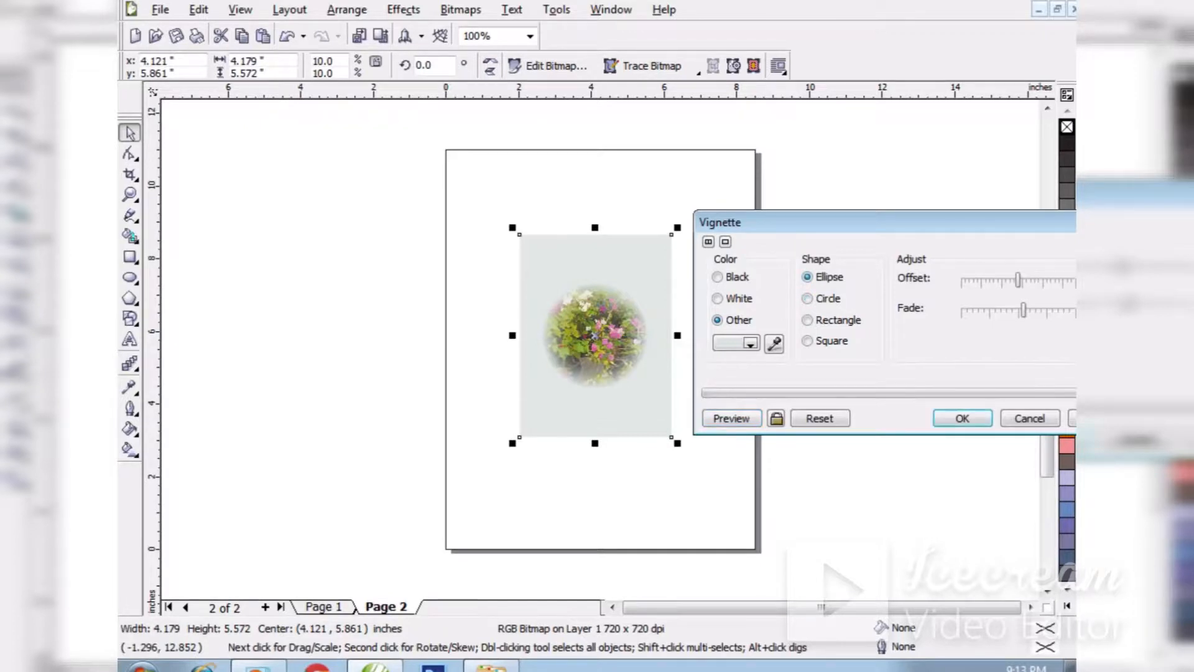
pyautogui.click(731, 417)
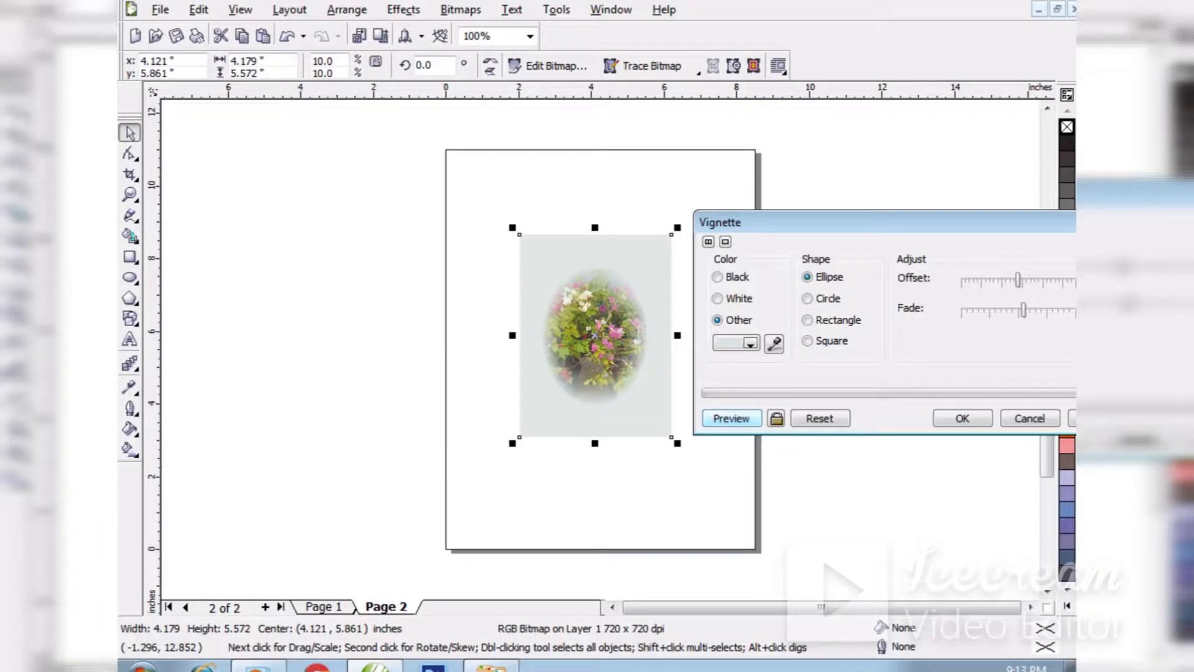
pyautogui.click(807, 320)
pyautogui.click(732, 418)
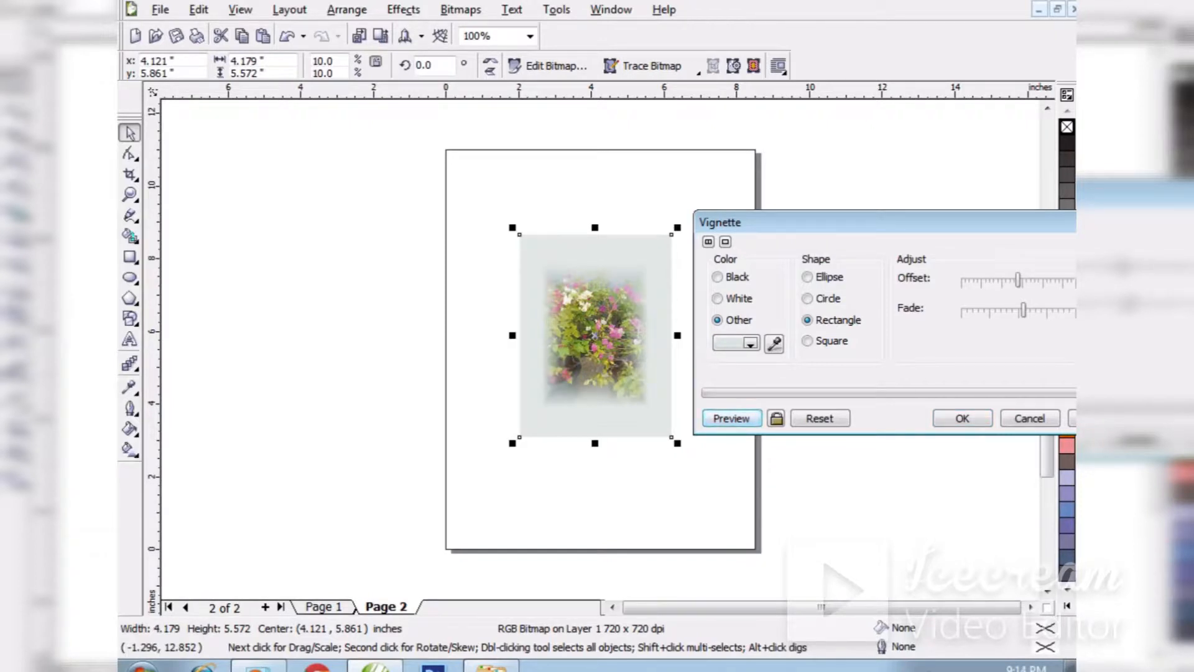
pyautogui.click(808, 340)
pyautogui.click(731, 418)
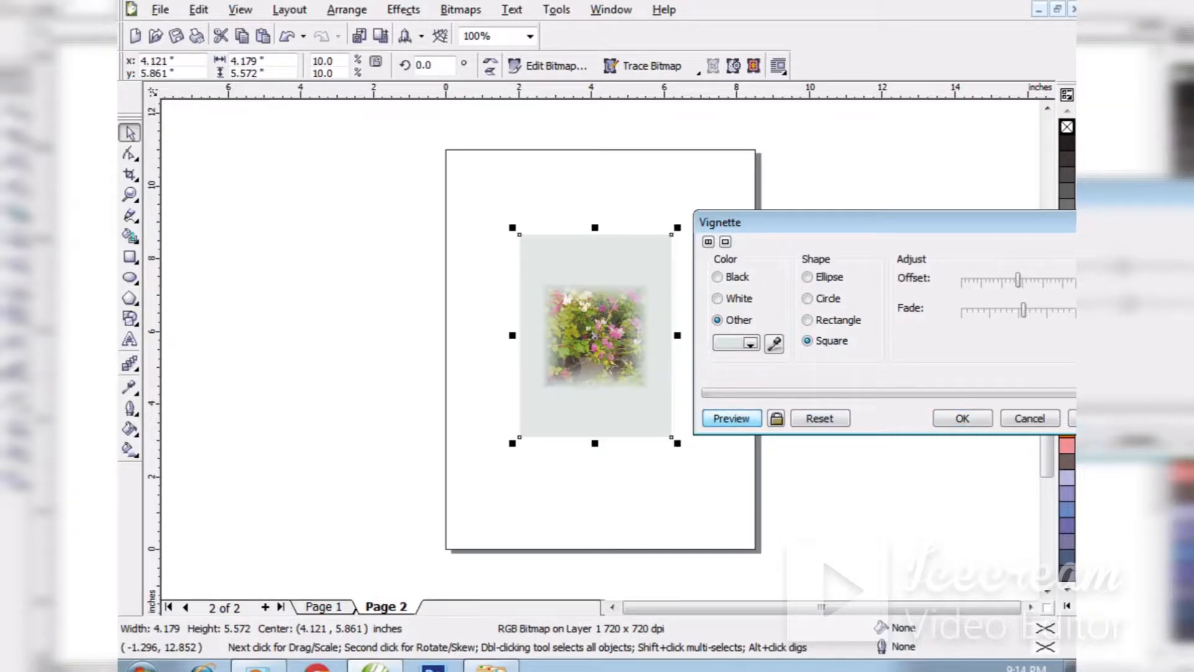
# Reduce the offset of the Square vignette further and preview the smaller uncovered area.
pyautogui.moveTo(871, 222)
pyautogui.mouseDown()
pyautogui.moveTo(824, 233)
pyautogui.moveTo(852, 226)
pyautogui.mouseUp()
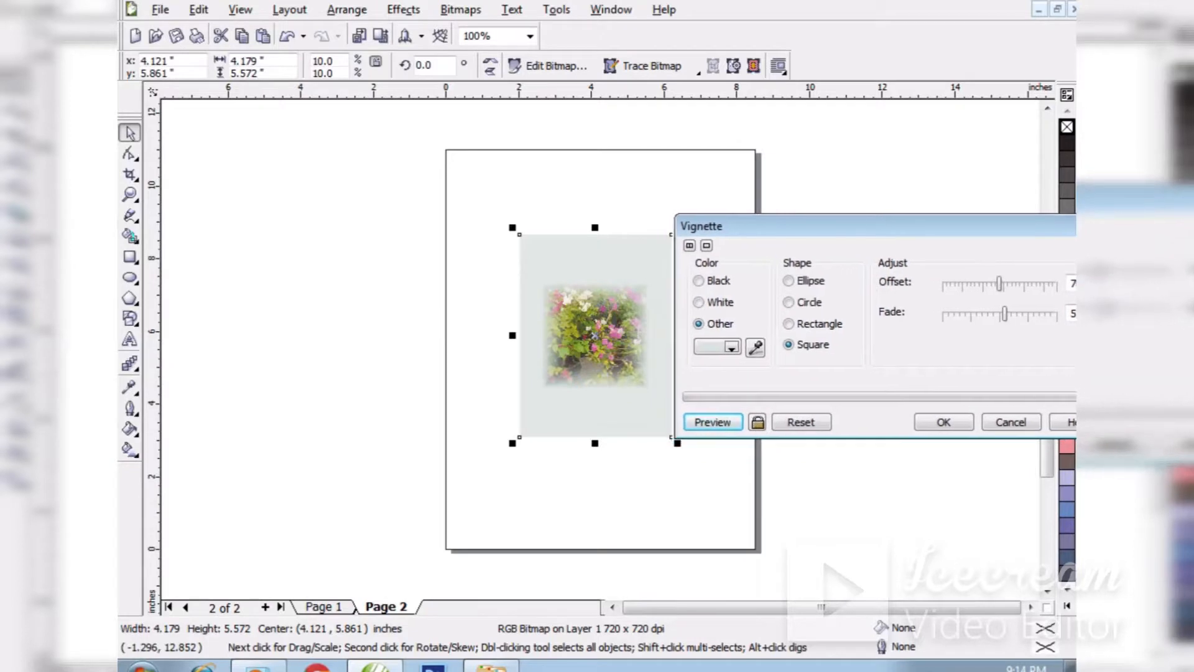
pyautogui.moveTo(999, 284); pyautogui.dragTo(975, 283)
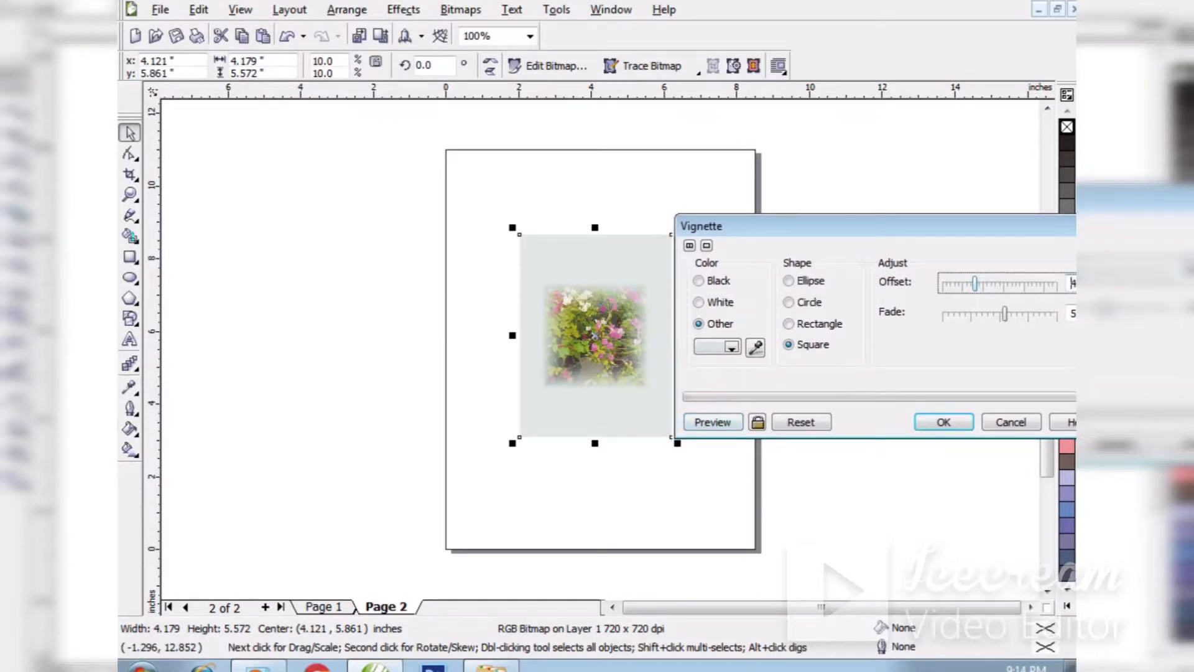
pyautogui.click(713, 423)
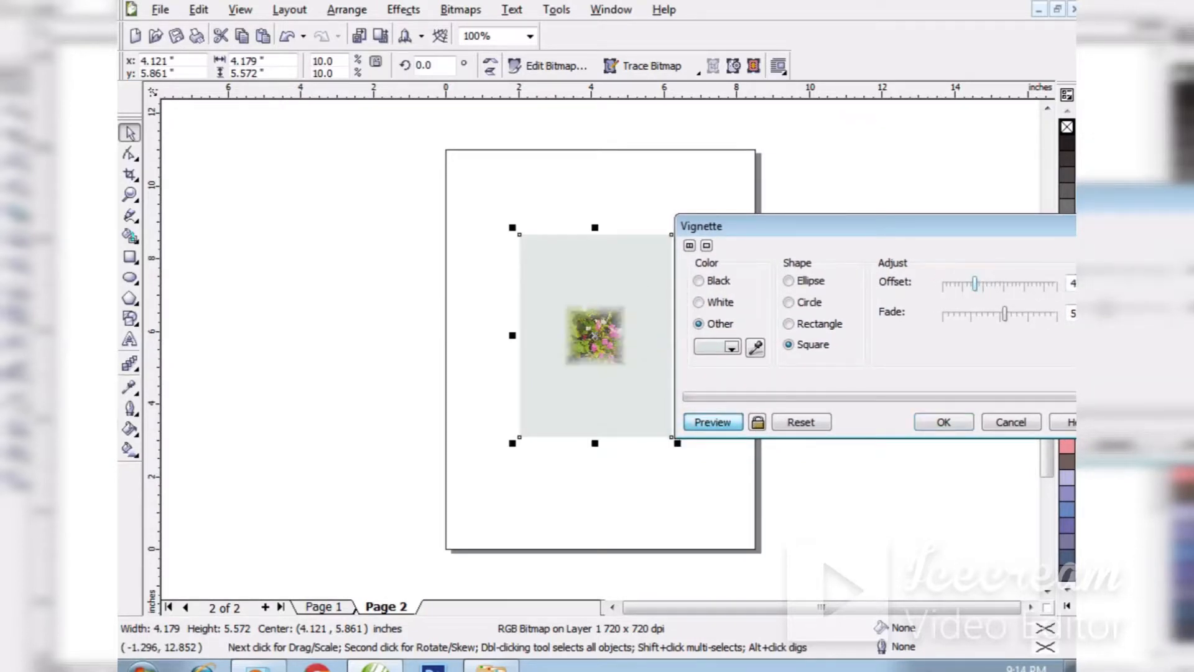
# Set the vignette shape to Circle and adjust the offset up, down and moderately up again, previewing each setting.
pyautogui.click(788, 302)
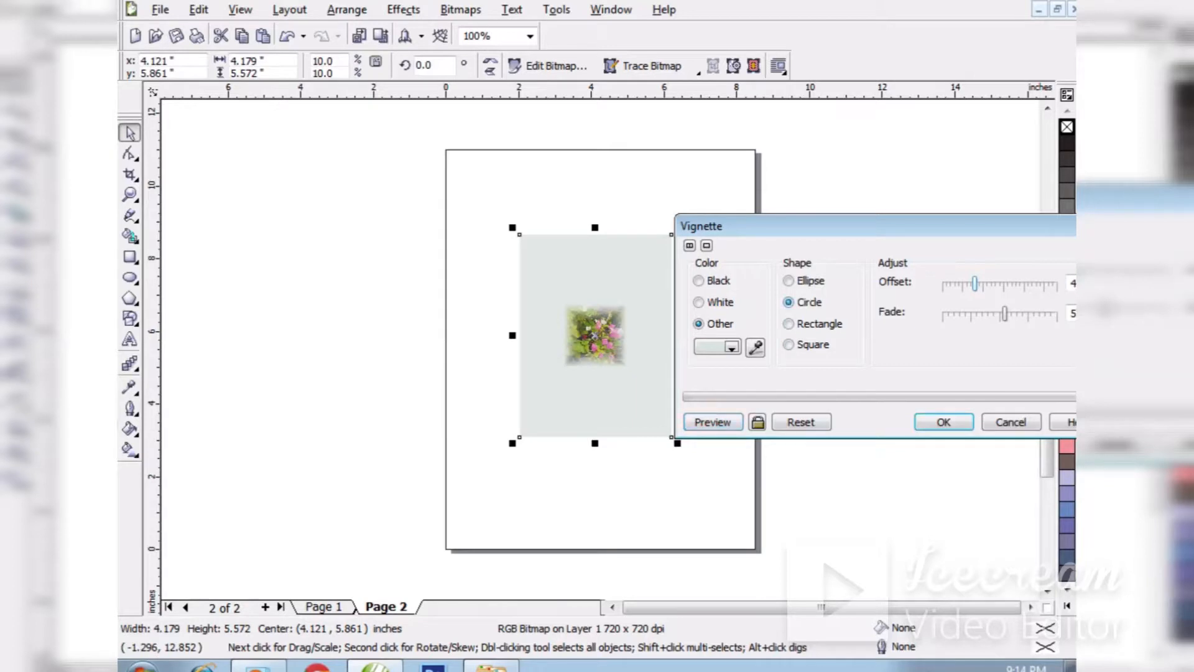
pyautogui.click(712, 422)
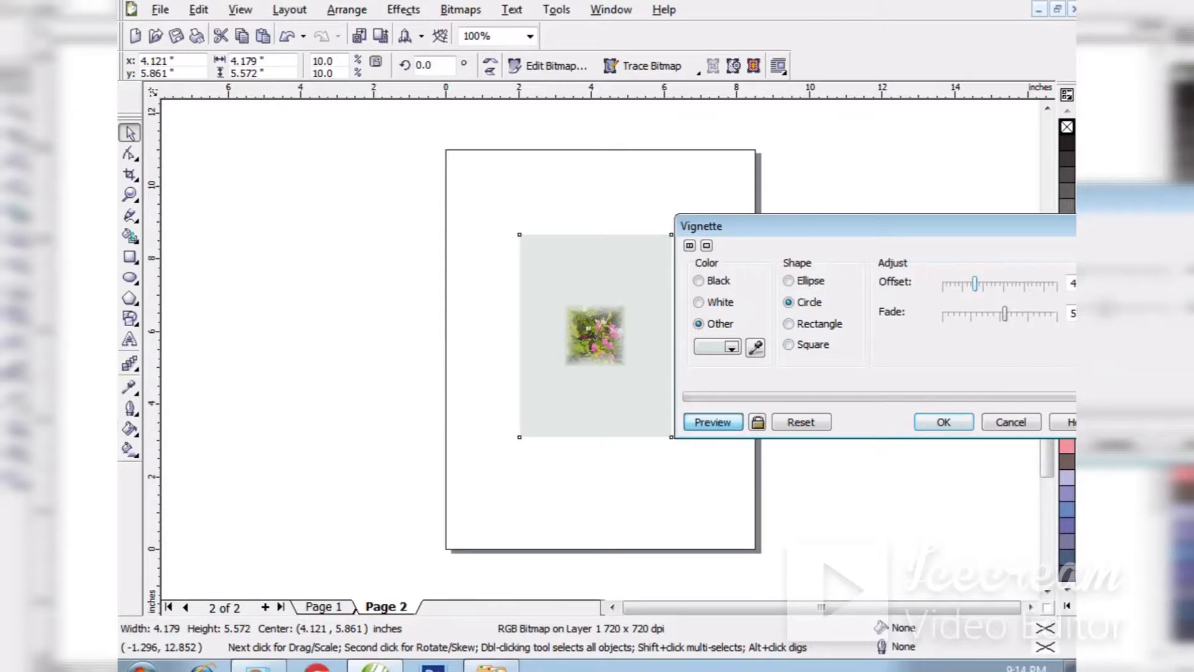
pyautogui.moveTo(975, 284); pyautogui.dragTo(1035, 284)
pyautogui.click(712, 422)
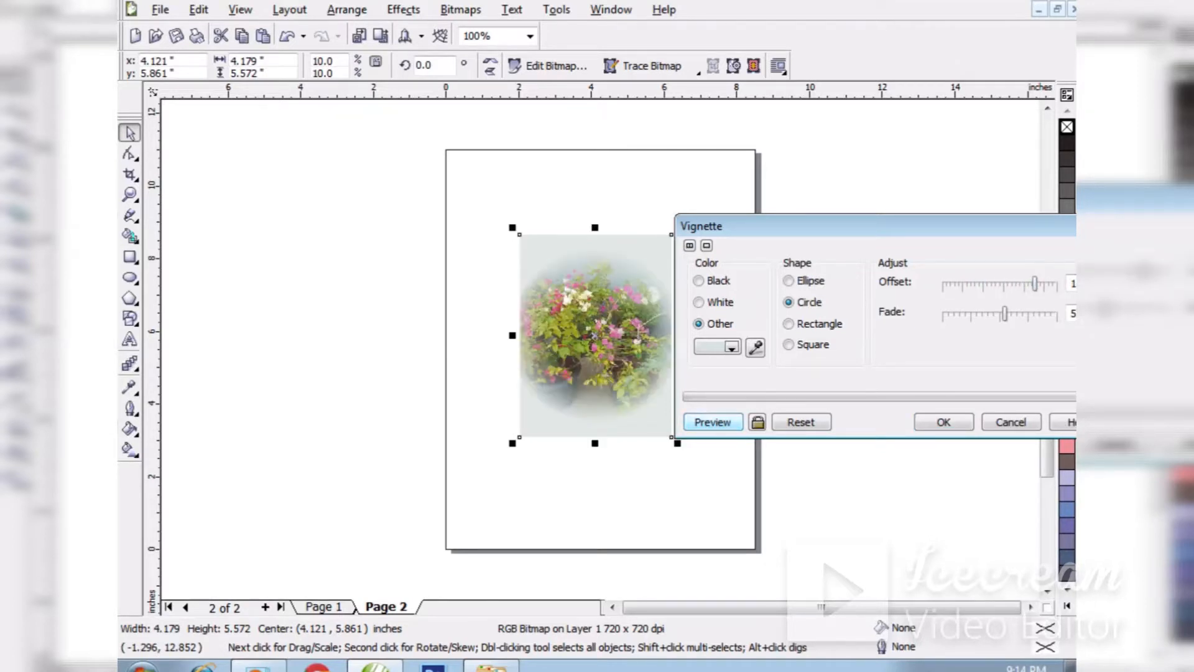
pyautogui.moveTo(1035, 284); pyautogui.dragTo(1004, 284)
pyautogui.click(713, 422)
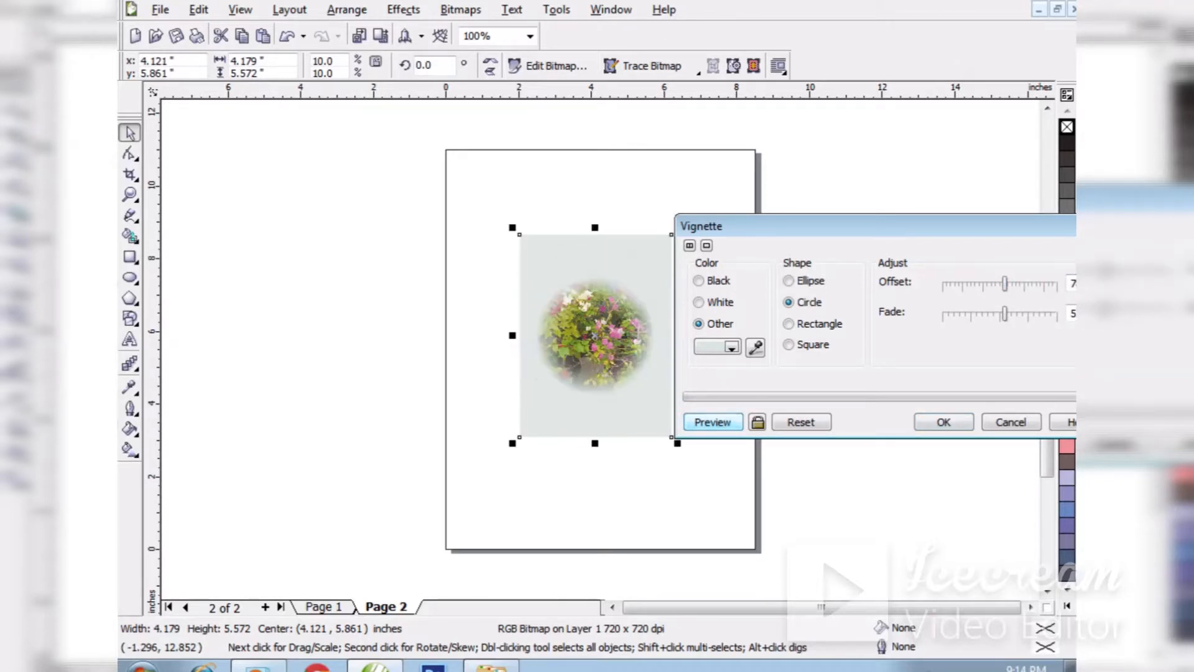
pyautogui.moveTo(1004, 284)
pyautogui.mouseDown()
pyautogui.moveTo(994, 283)
pyautogui.moveTo(1023, 283)
pyautogui.mouseUp()
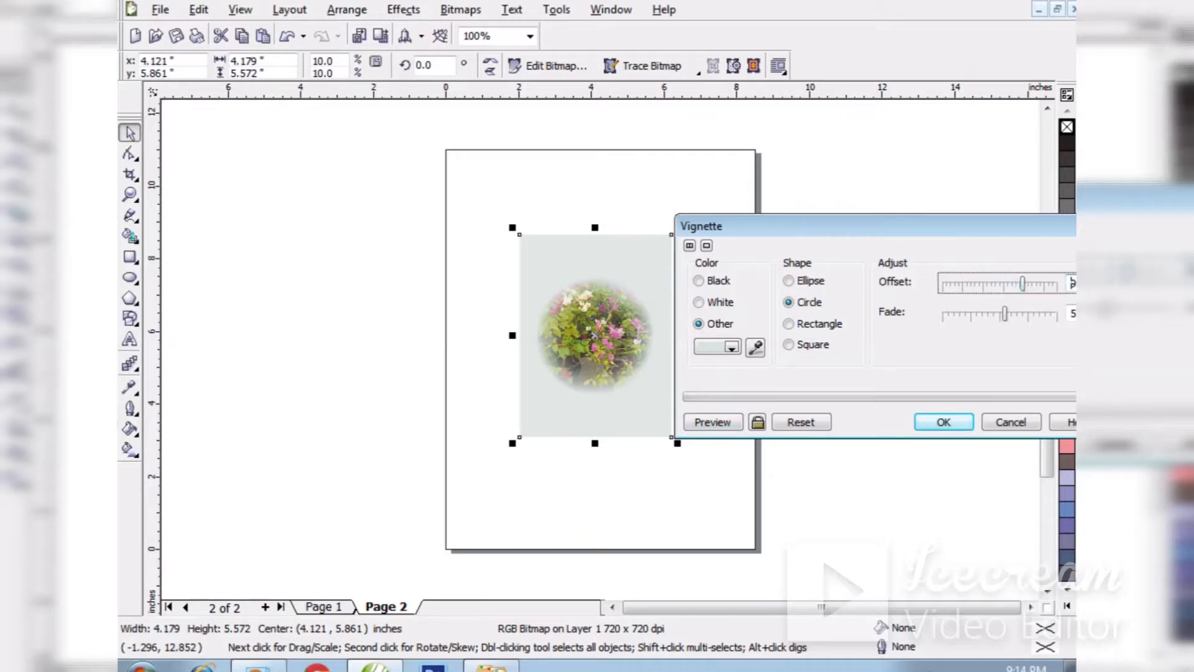
pyautogui.click(713, 422)
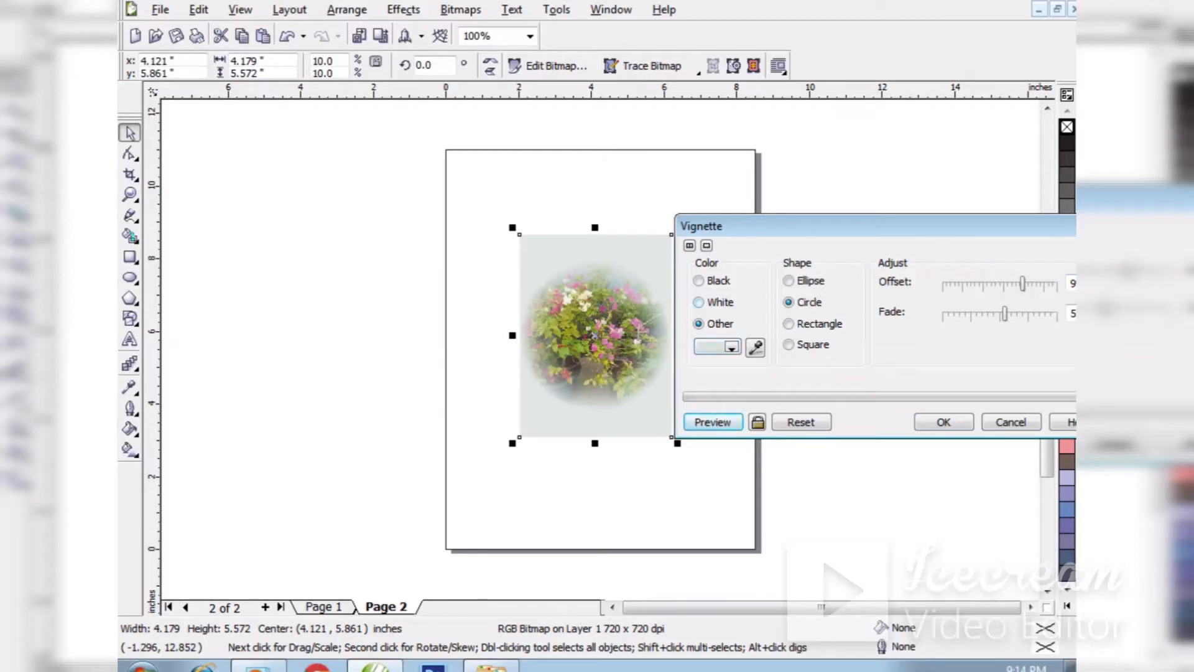
# Preview the circular vignette in black, then set its colour to white, preview it and apply the effect to the flower photo.
pyautogui.click(699, 280)
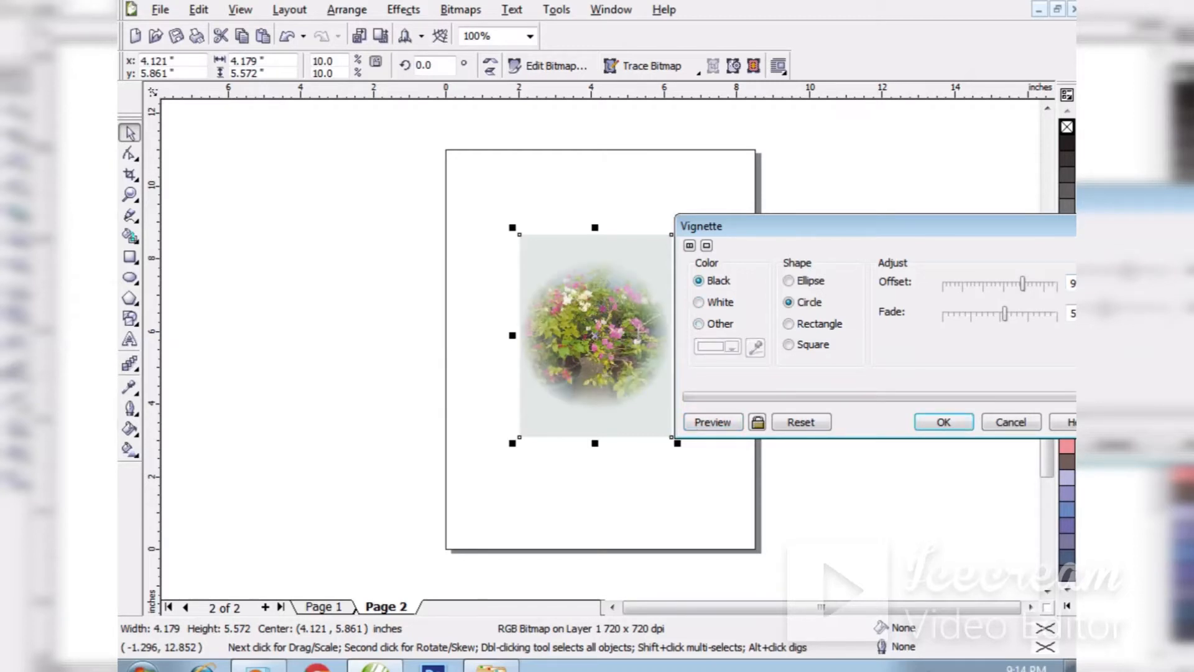
pyautogui.click(713, 422)
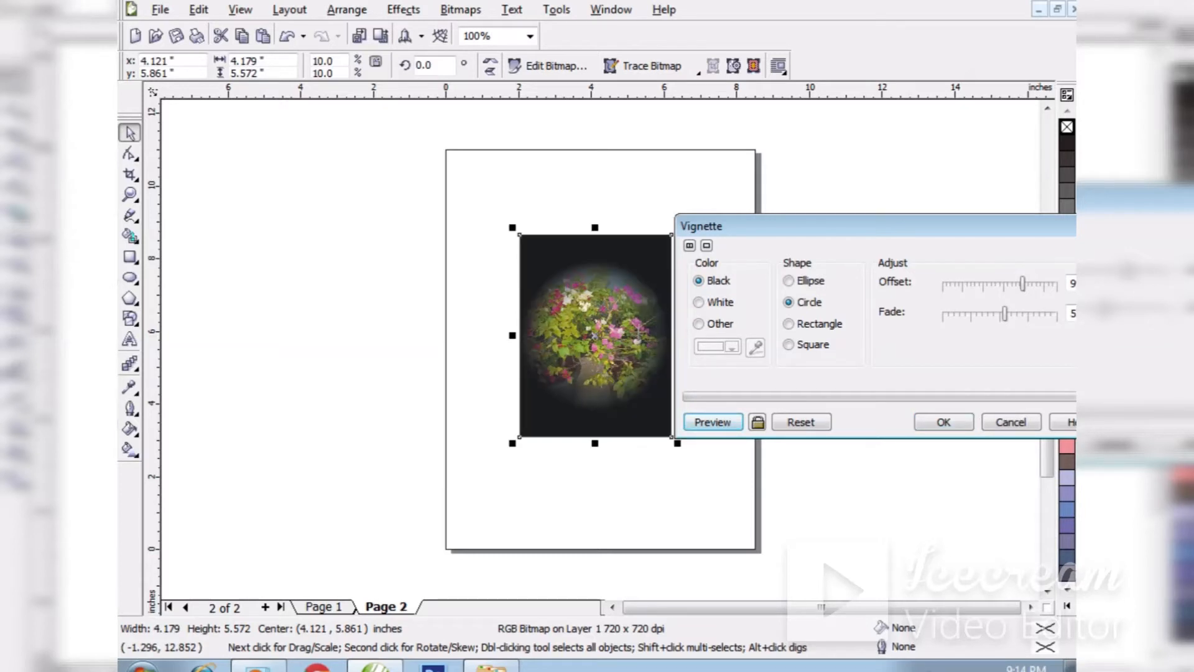
pyautogui.click(699, 302)
pyautogui.click(713, 422)
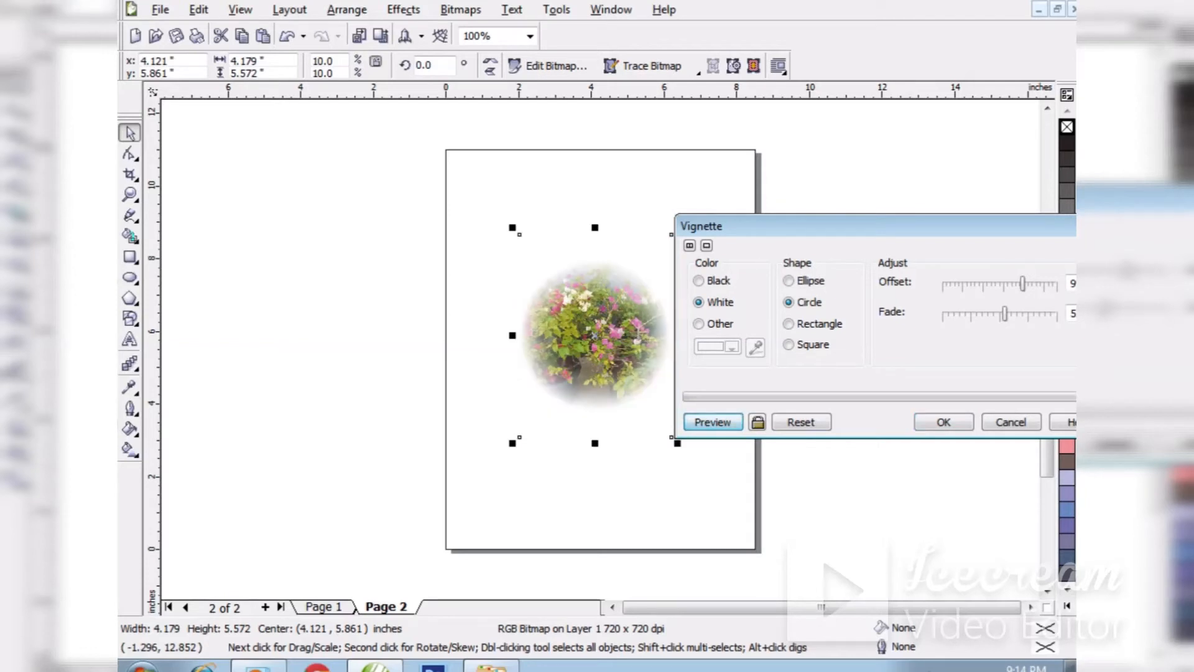
pyautogui.click(943, 422)
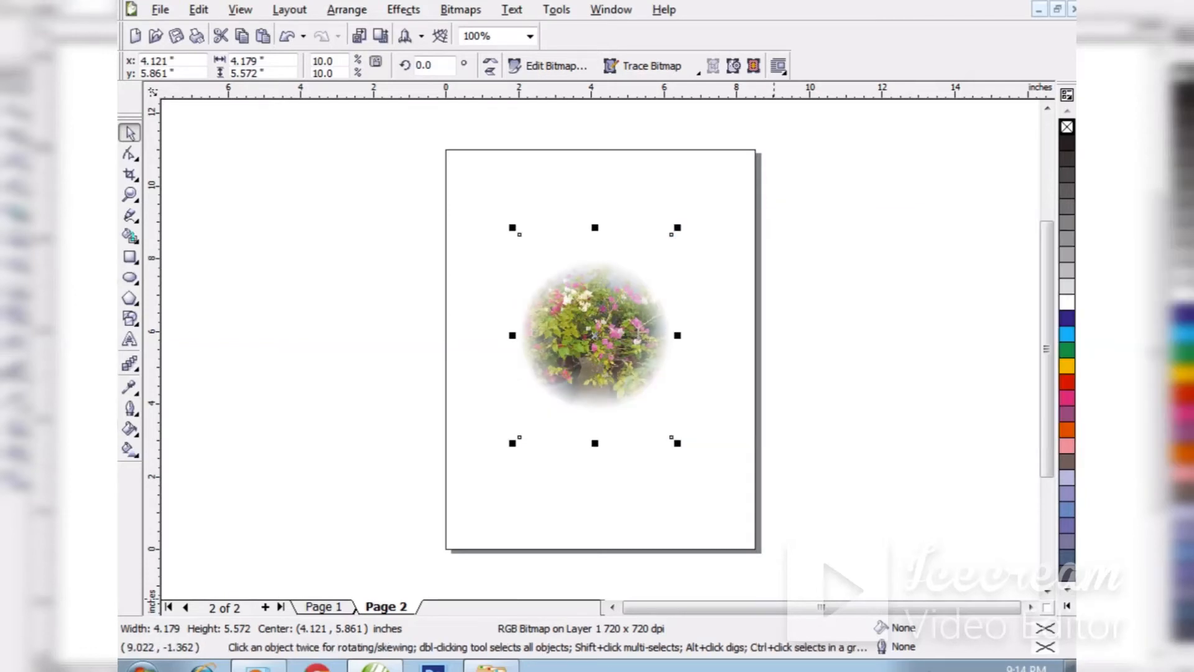